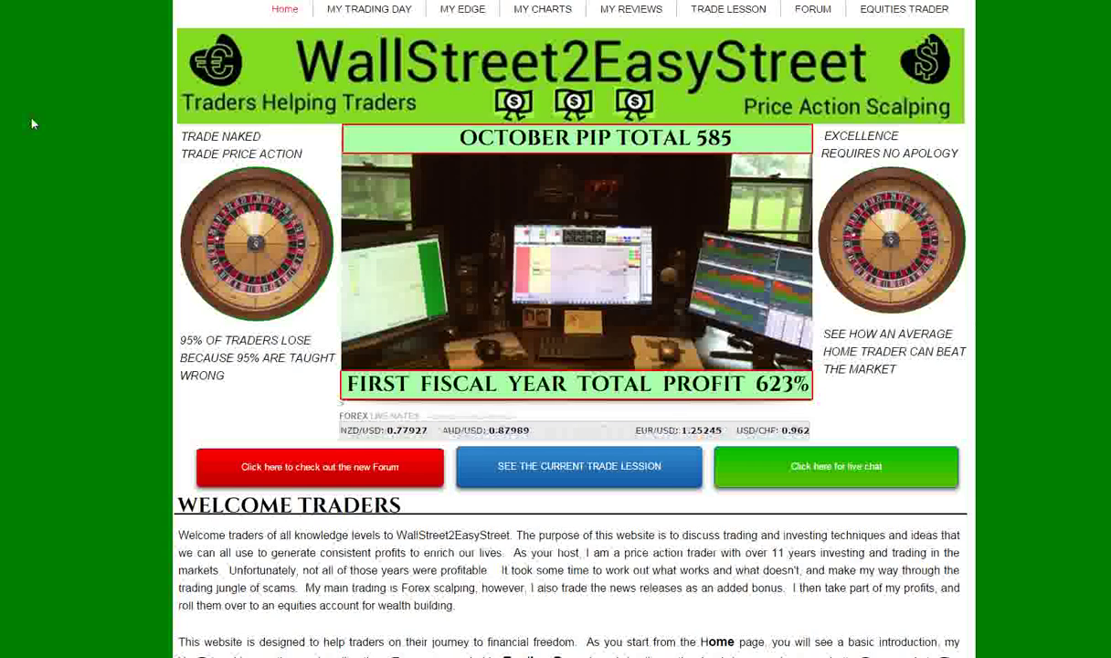
Leave the browser and bring up the NinjaTrader Control Center's Orders page.
{"action": "left_click", "coordinate": [68, 291]}
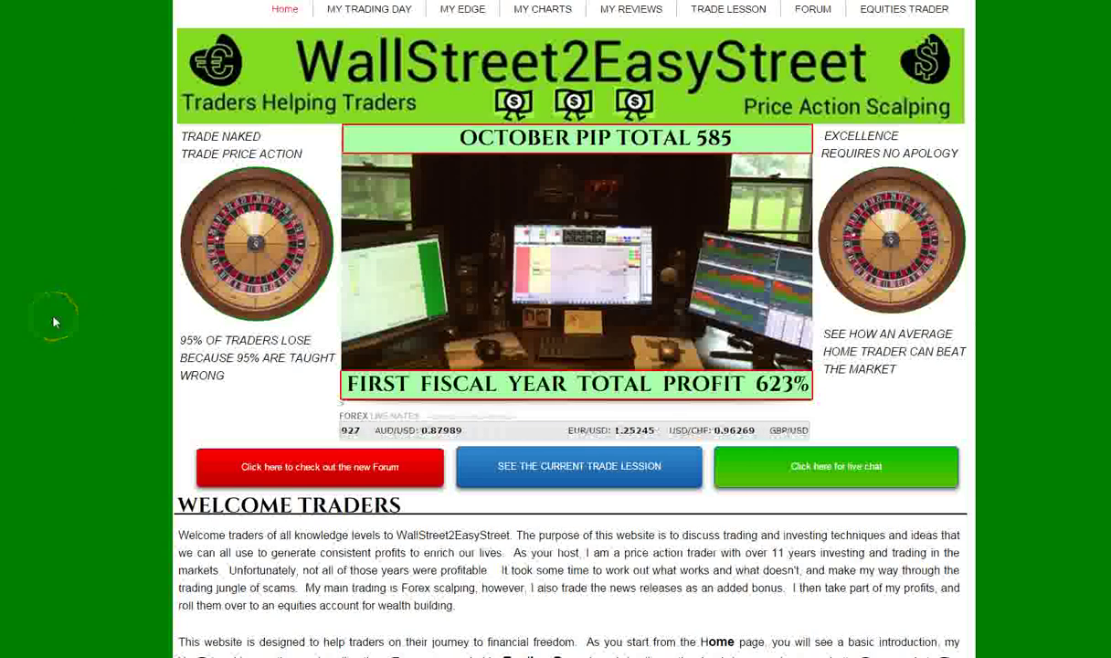
{"action": "left_click", "coordinate": [120, 603]}
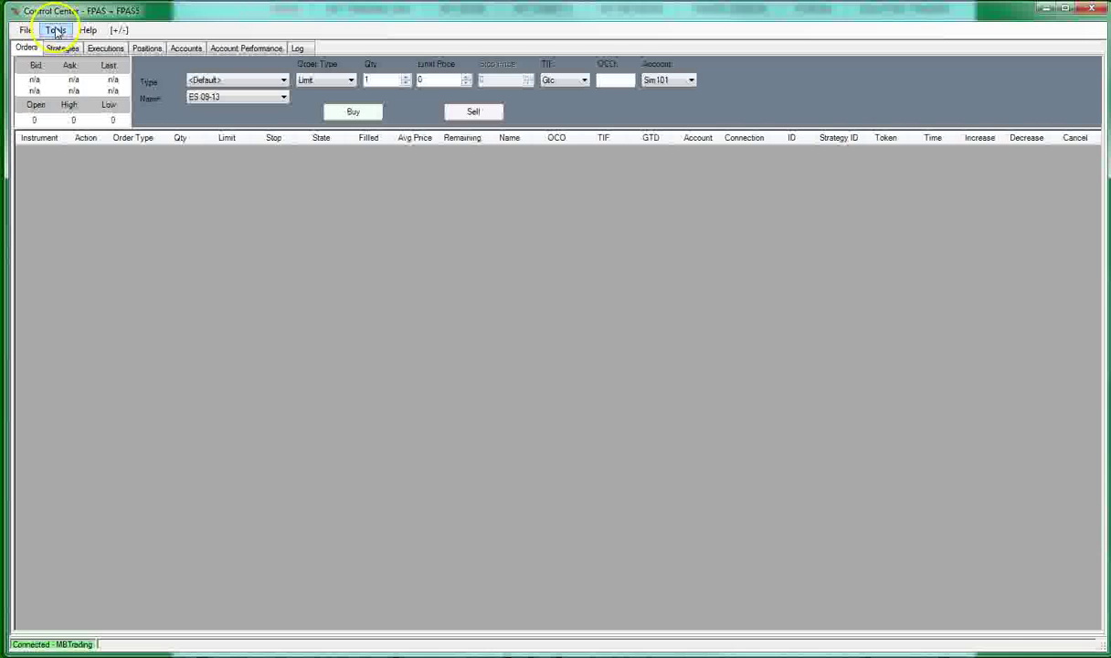
Look at the File > Connect connection list without choosing, then go to the Tools menu.
{"action": "left_click", "coordinate": [27, 32]}
{"action": "mouse_move", "coordinate": [44, 84]}
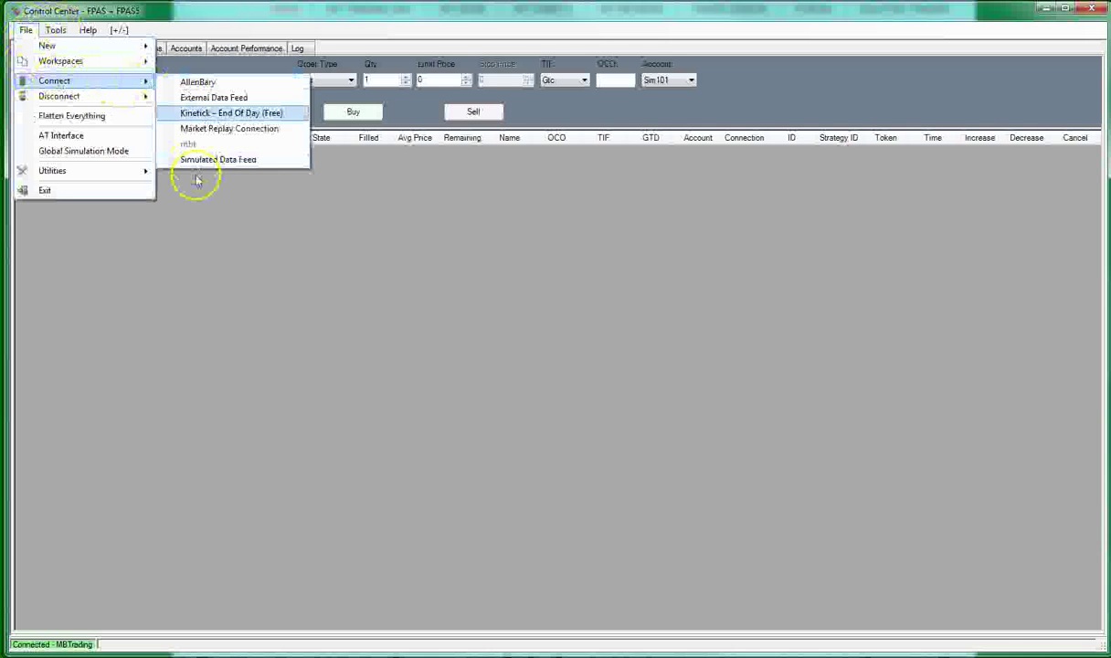
{"action": "left_click", "coordinate": [69, 60]}
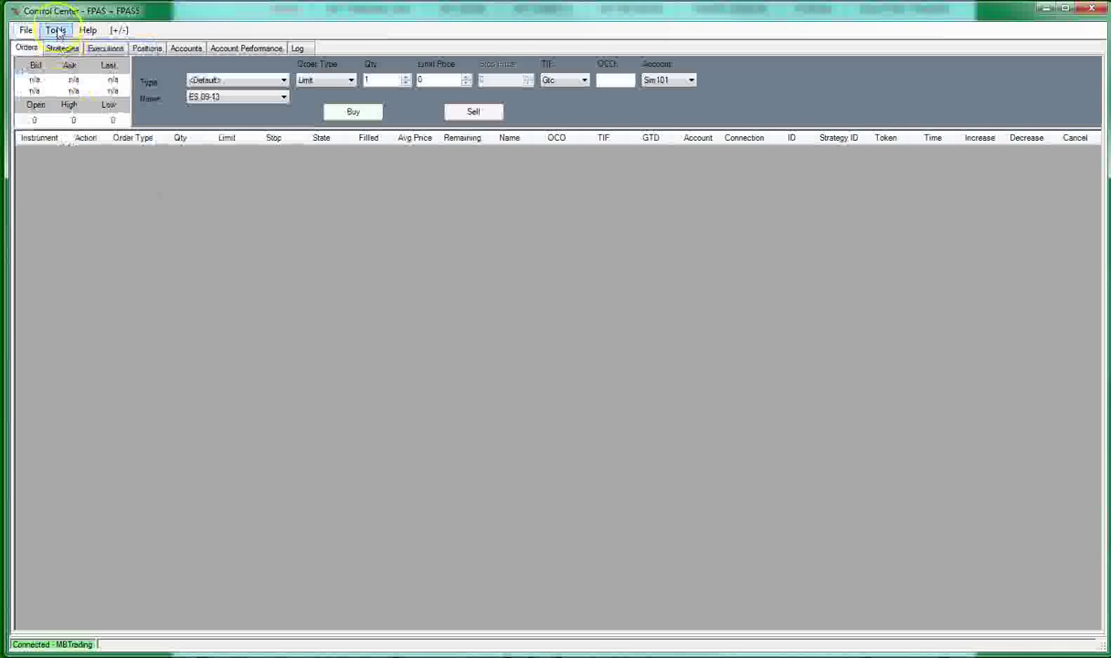
{"action": "left_click", "coordinate": [58, 32]}
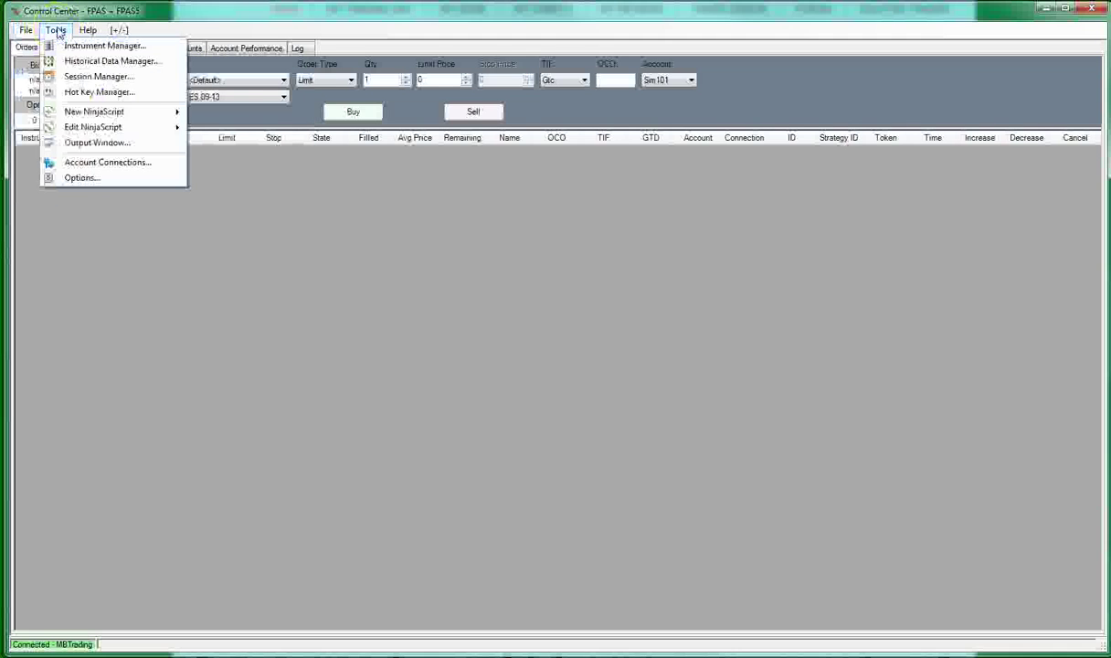
Start a new connection from Account Connections and advance to its general settings.
{"action": "left_click", "coordinate": [134, 165]}
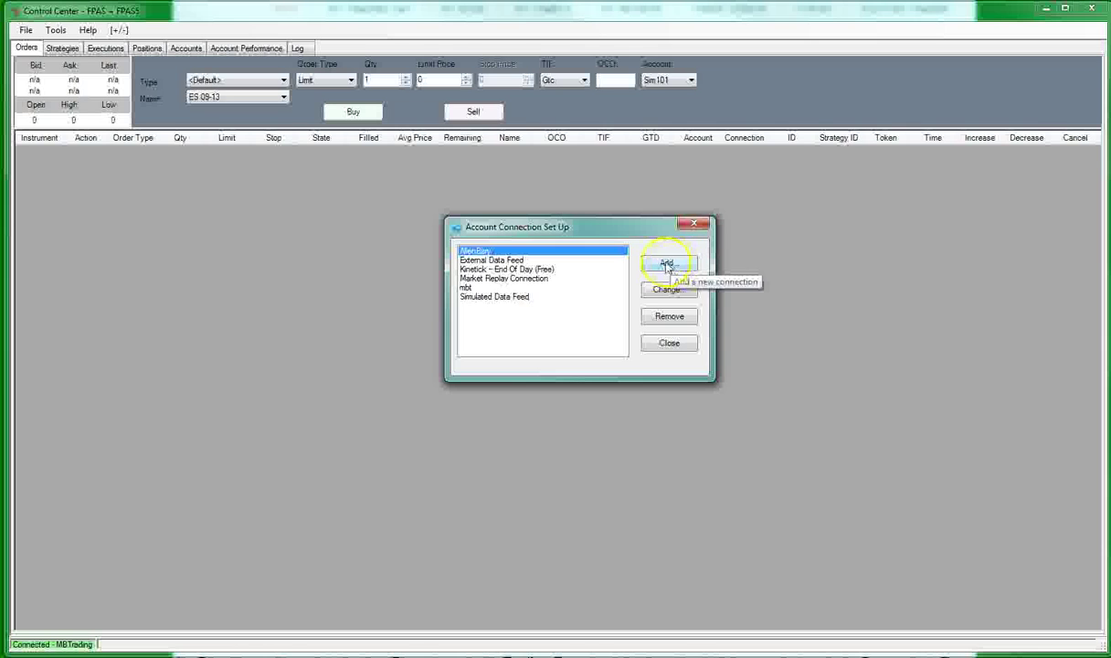
{"action": "left_click", "coordinate": [670, 264]}
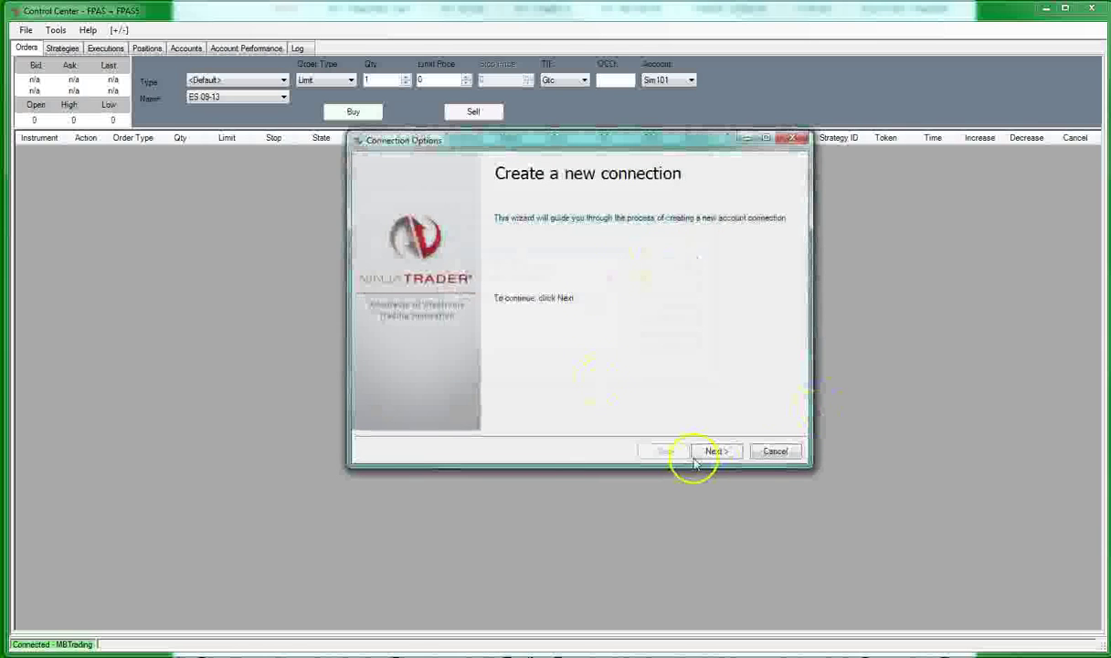
{"action": "left_click", "coordinate": [715, 452]}
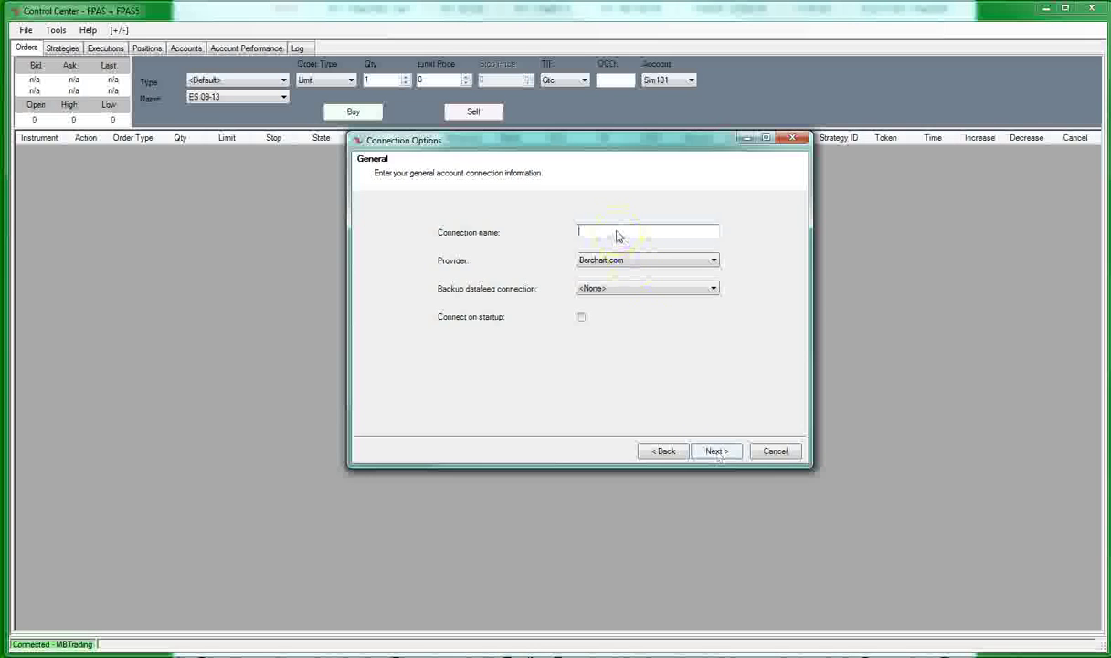
Name the connection 'sample' with provider MBTrading, a backup datafeed and connect on startup.
{"action": "type", "text": "sample"}
{"action": "left_click", "coordinate": [625, 259]}
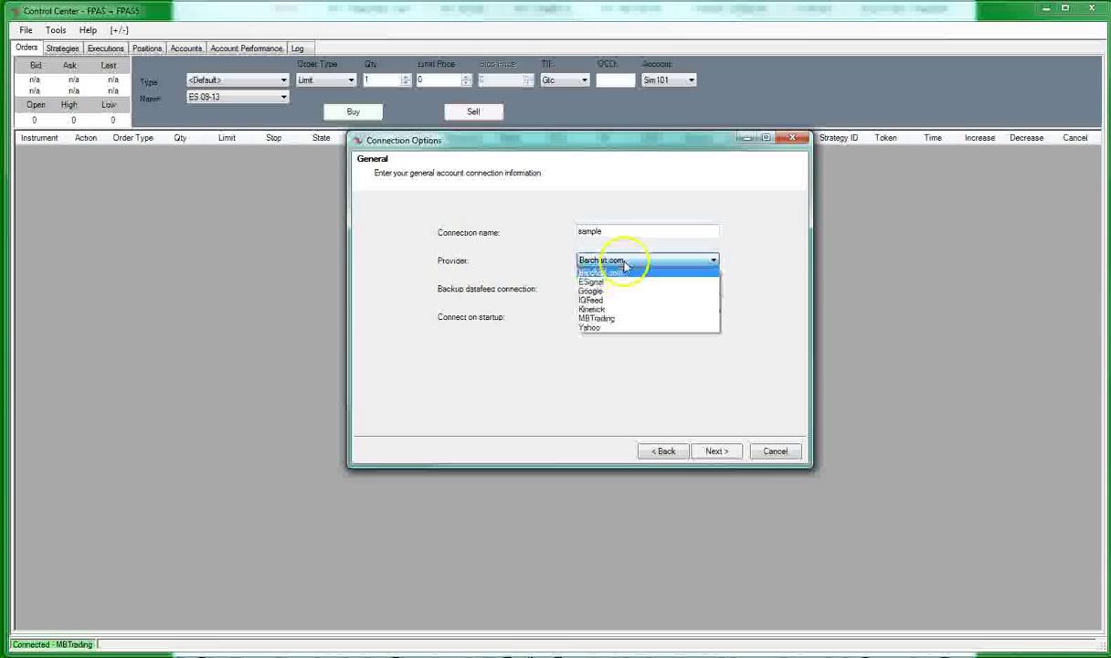
{"action": "left_click", "coordinate": [615, 319]}
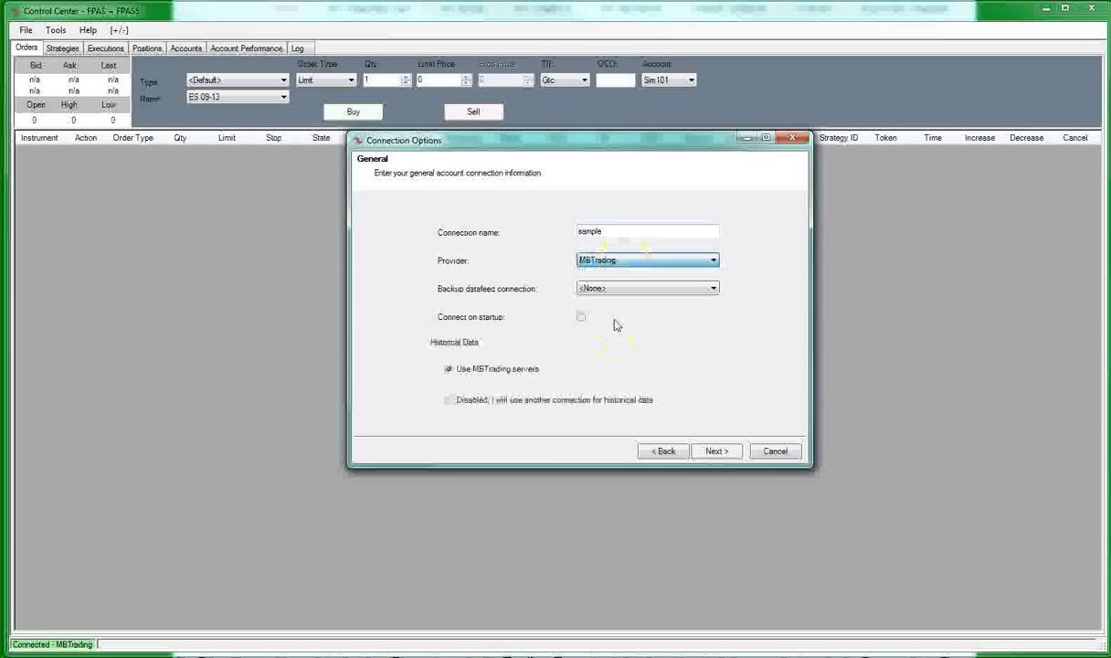
{"action": "left_click", "coordinate": [644, 290]}
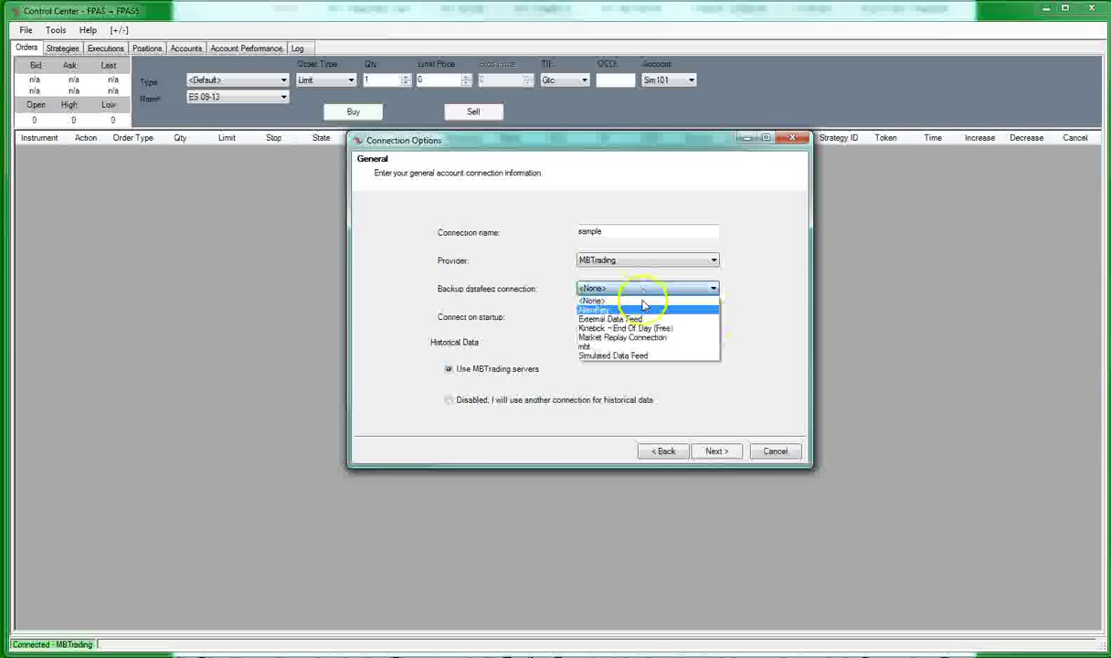
{"action": "left_click", "coordinate": [628, 312]}
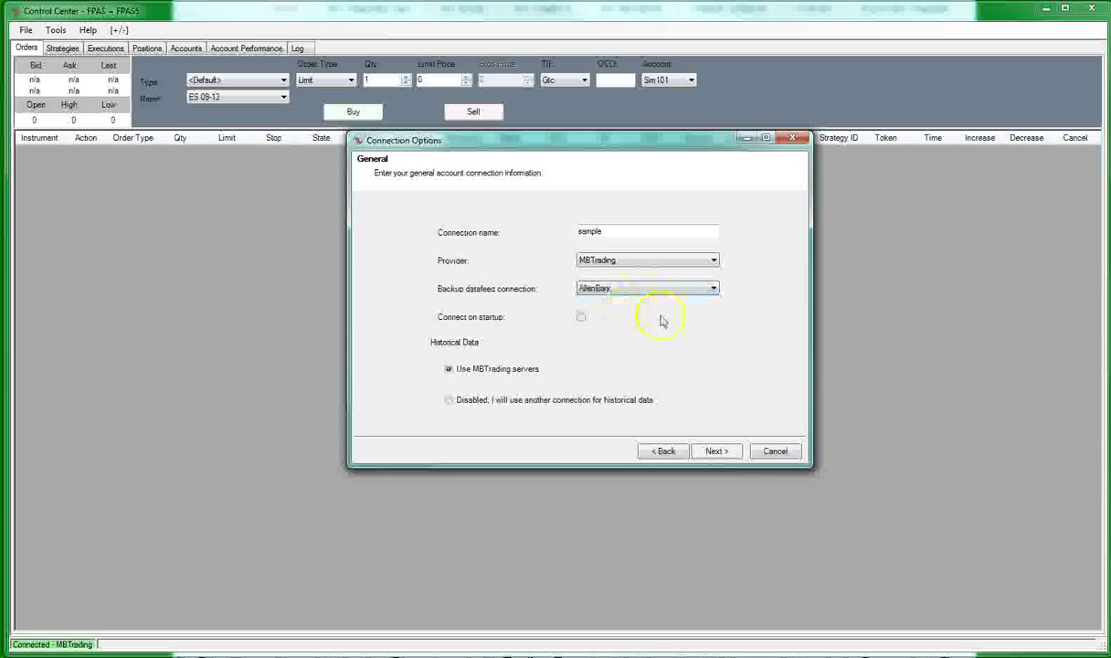
{"action": "left_click", "coordinate": [581, 317]}
{"action": "left_click", "coordinate": [715, 452]}
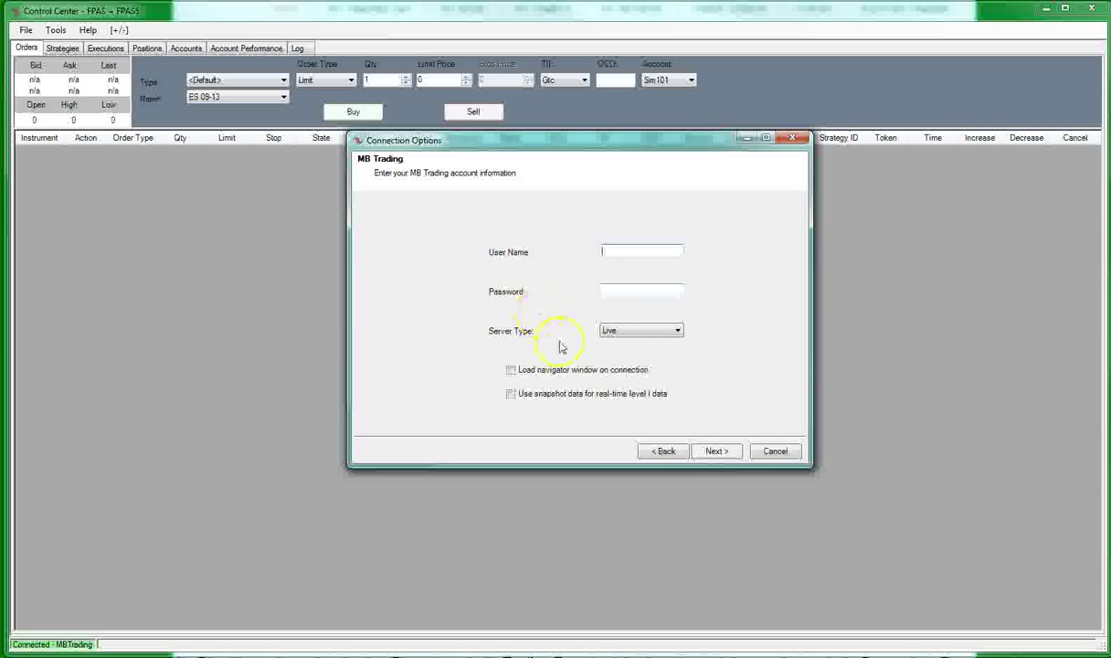
Try continuing with empty login details, acknowledge the Missing Data warning, and cancel the wizard.
{"action": "left_click", "coordinate": [623, 332]}
{"action": "left_click", "coordinate": [711, 453]}
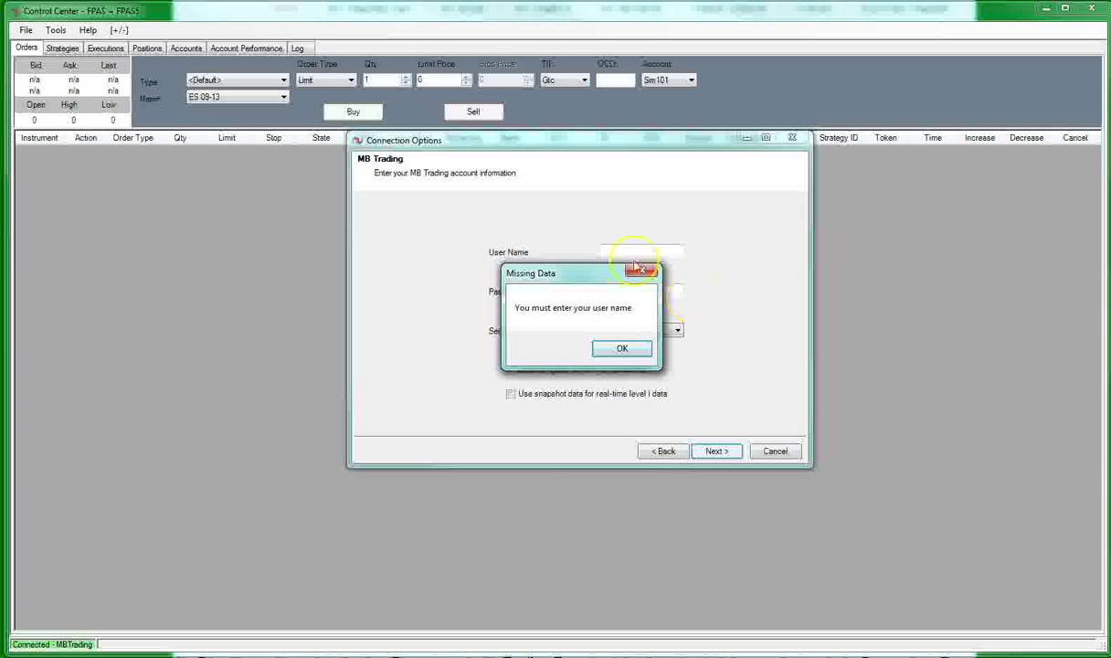
{"action": "left_click", "coordinate": [621, 351]}
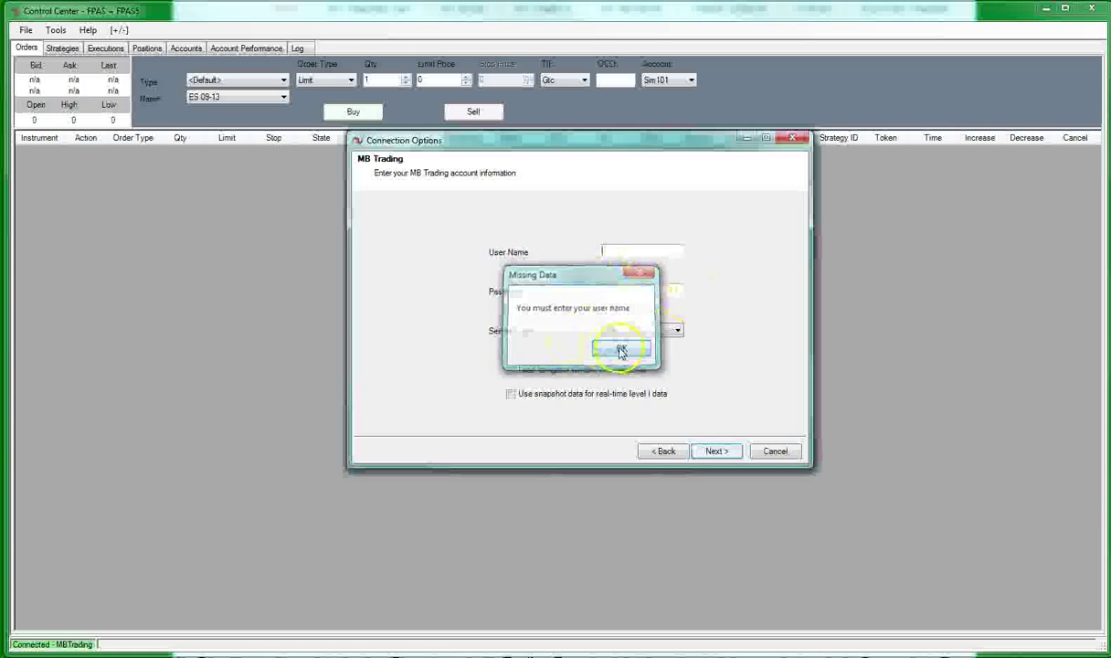
{"action": "left_click", "coordinate": [773, 455]}
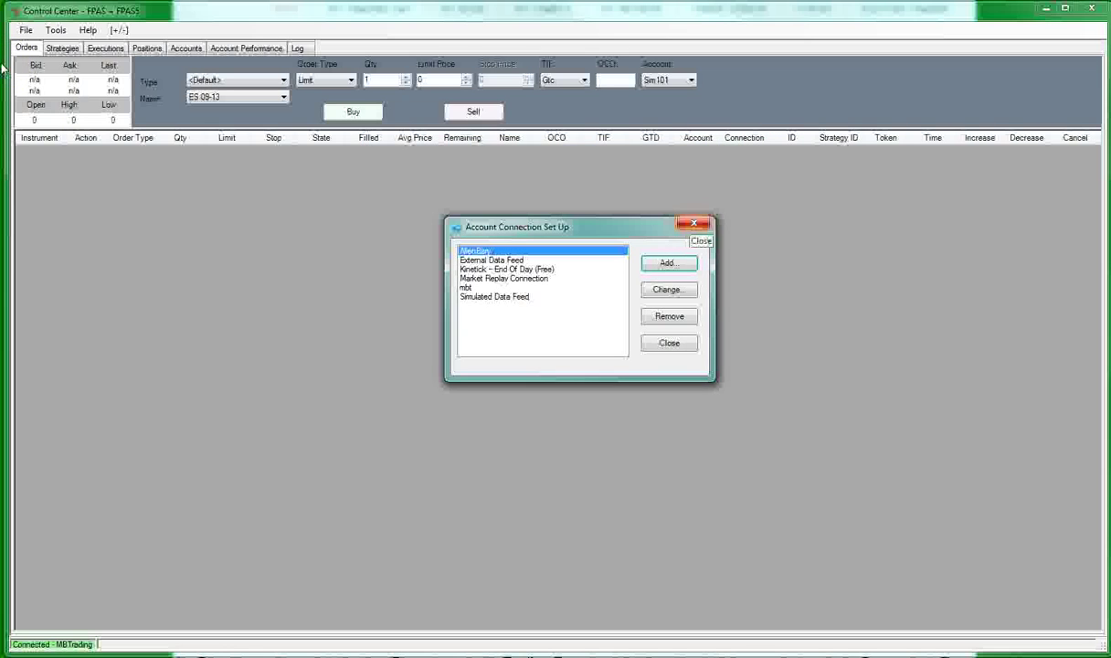
Close the Account Connection Set Up window, leaving the Control Center's Orders page showing.
{"action": "left_click", "coordinate": [693, 225]}
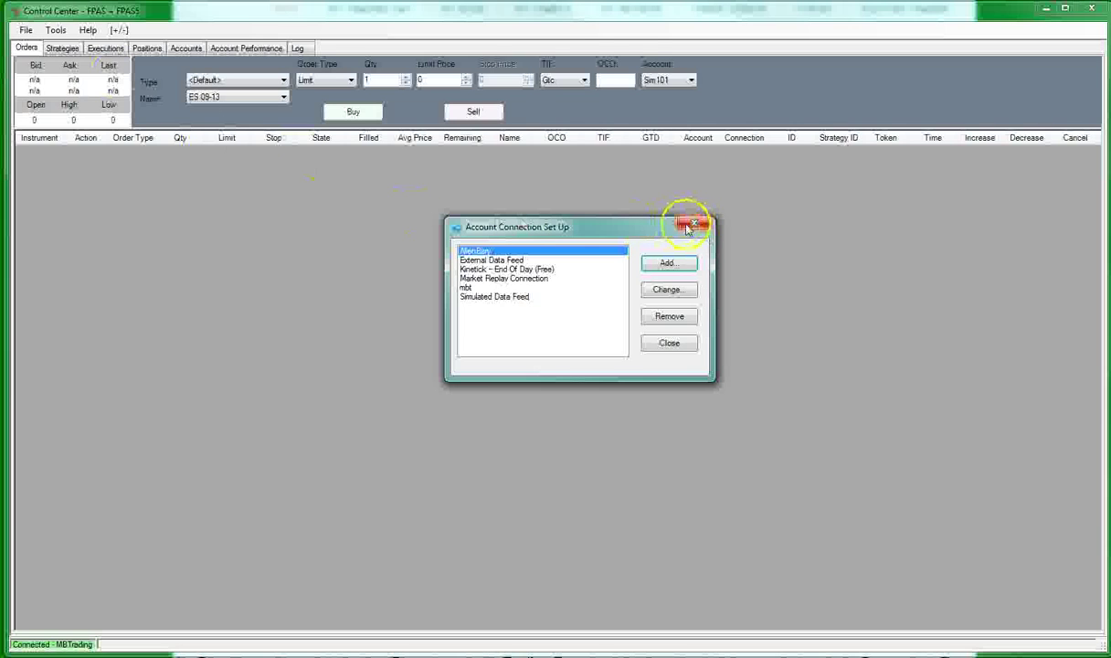
{"action": "left_click", "coordinate": [693, 225]}
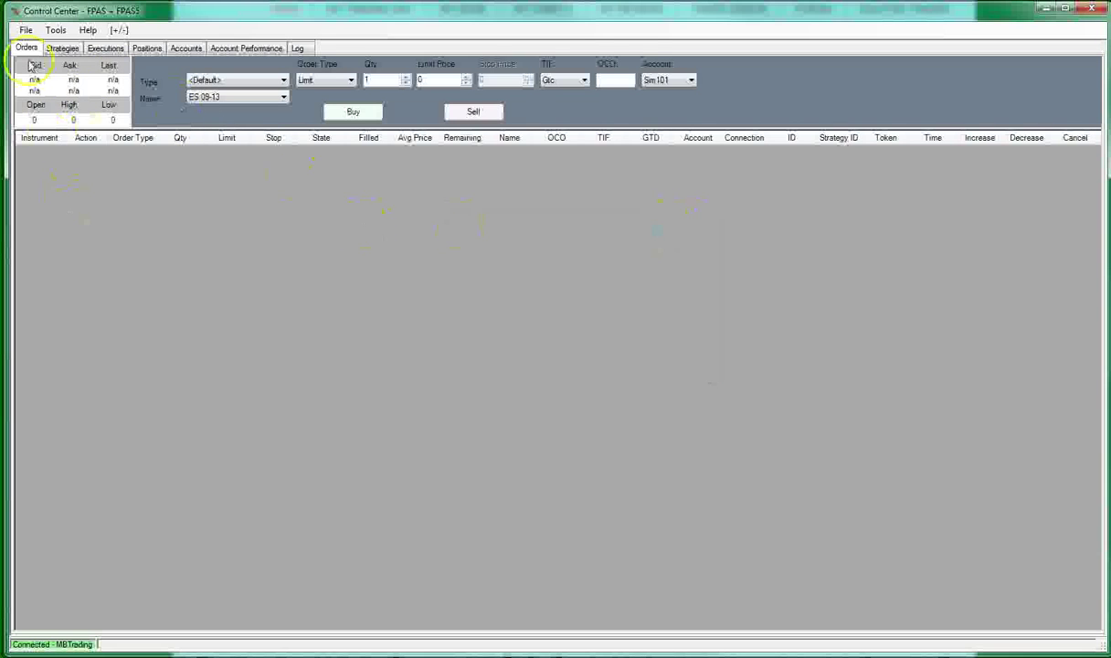
{"action": "left_click", "coordinate": [332, 201]}
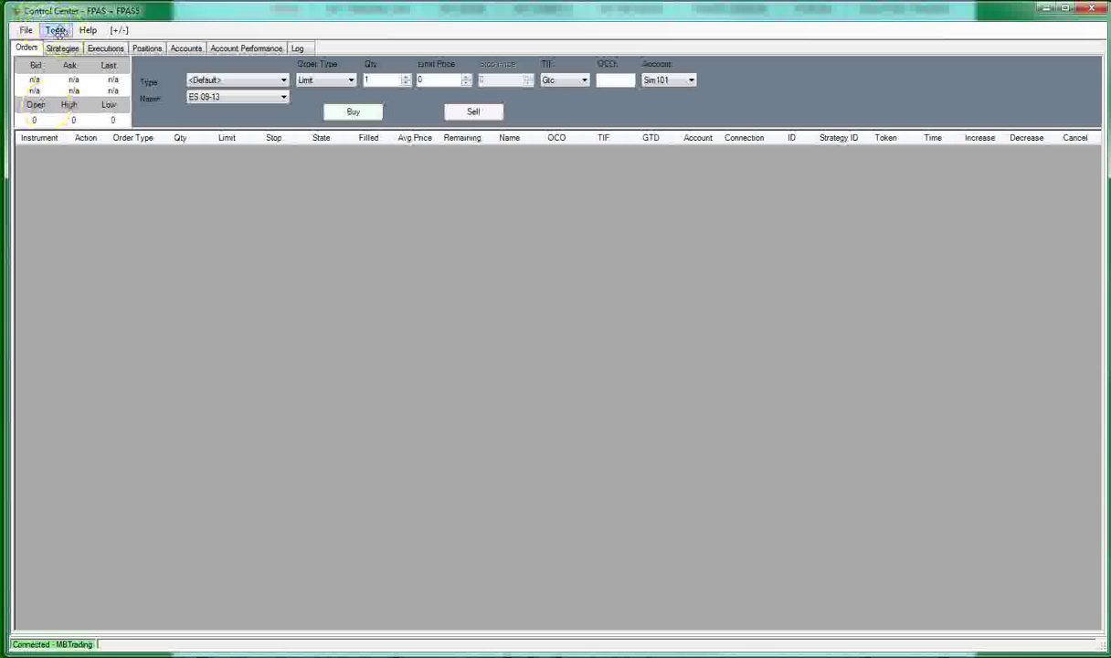
Start a new chart and add $EURUSD from the FOREX group as its data series.
{"action": "left_click", "coordinate": [56, 30]}
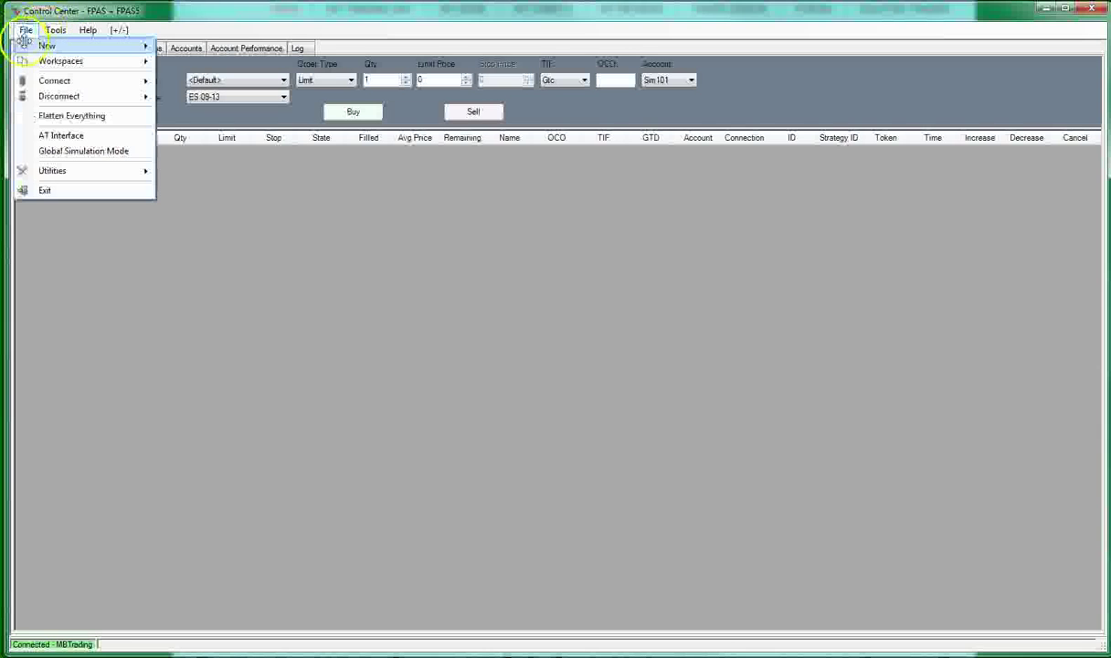
{"action": "mouse_move", "coordinate": [51, 46]}
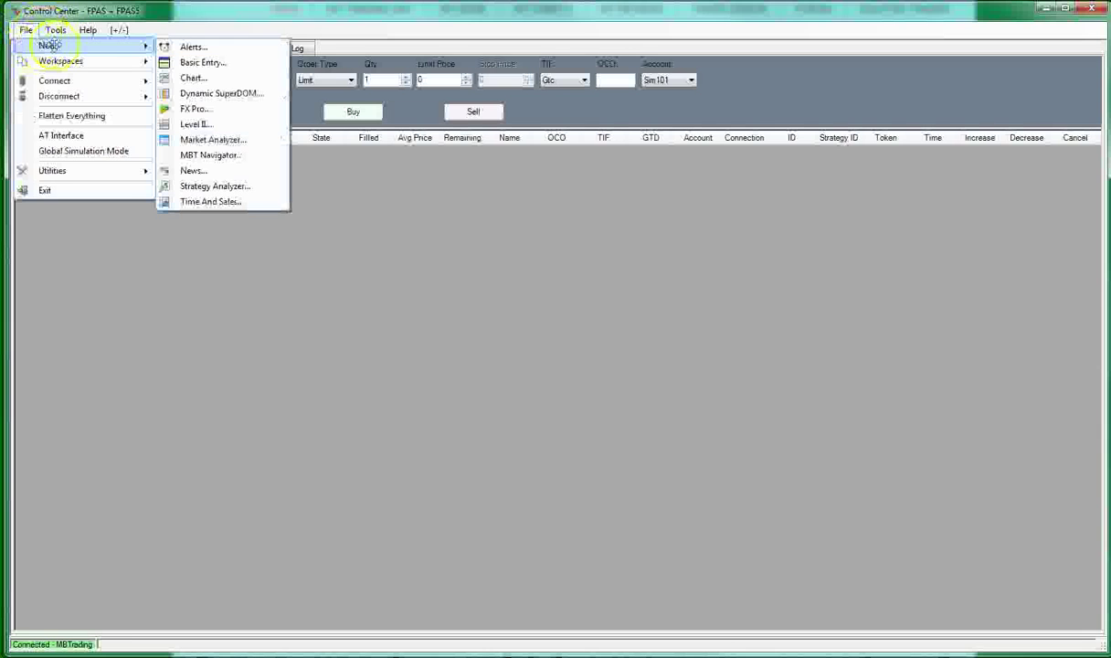
{"action": "left_click", "coordinate": [199, 78]}
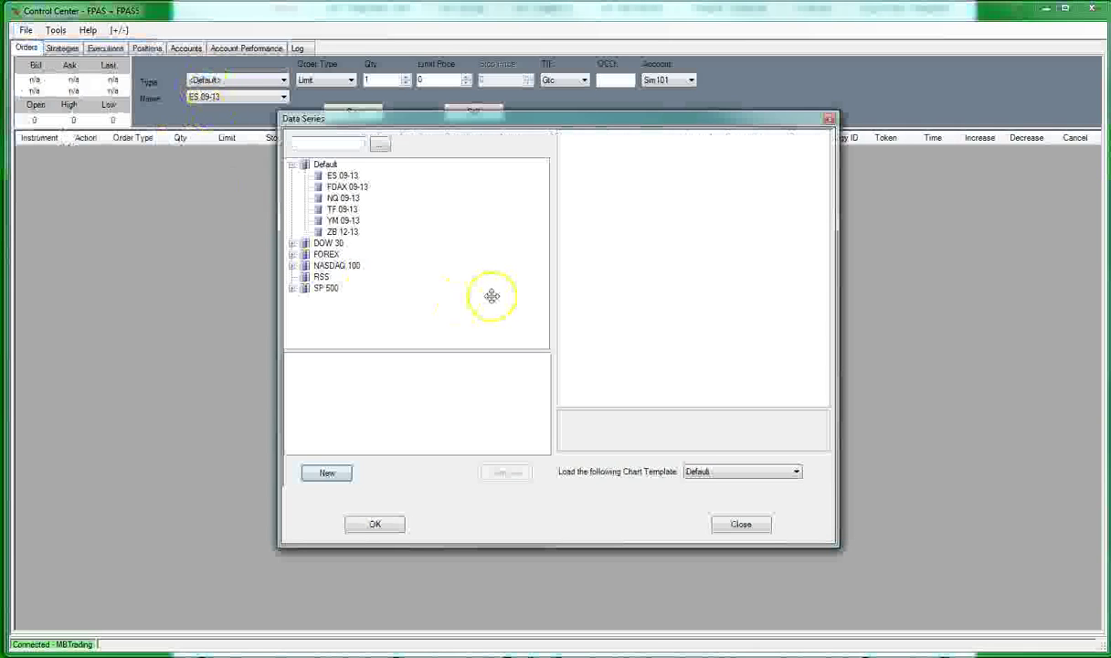
{"action": "left_click", "coordinate": [292, 254]}
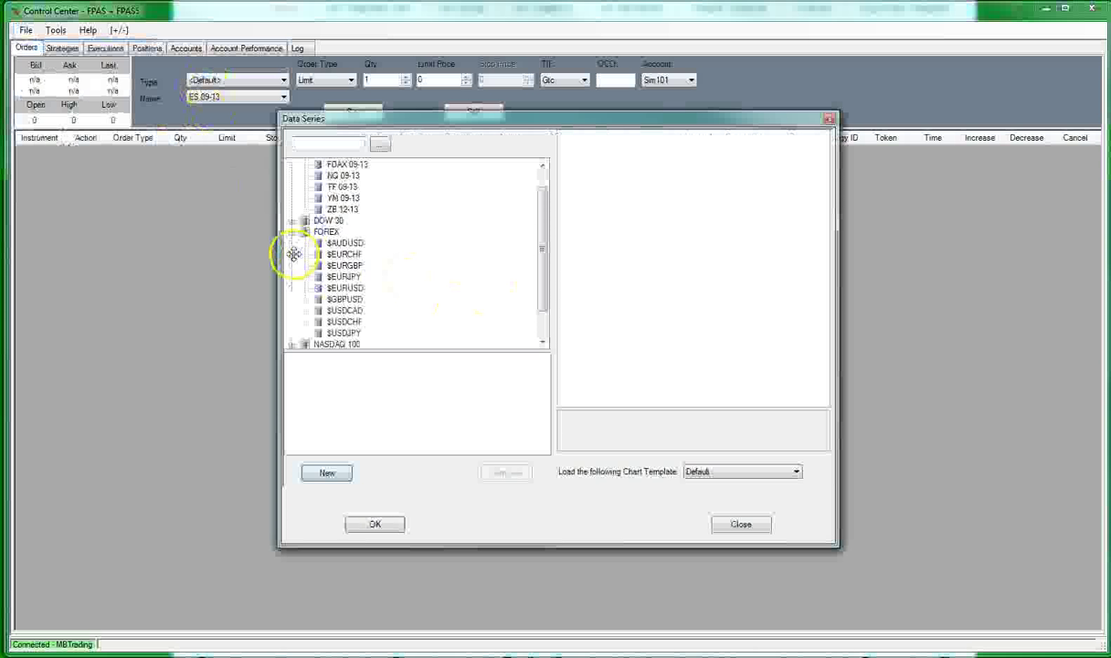
{"action": "double_click", "coordinate": [347, 287]}
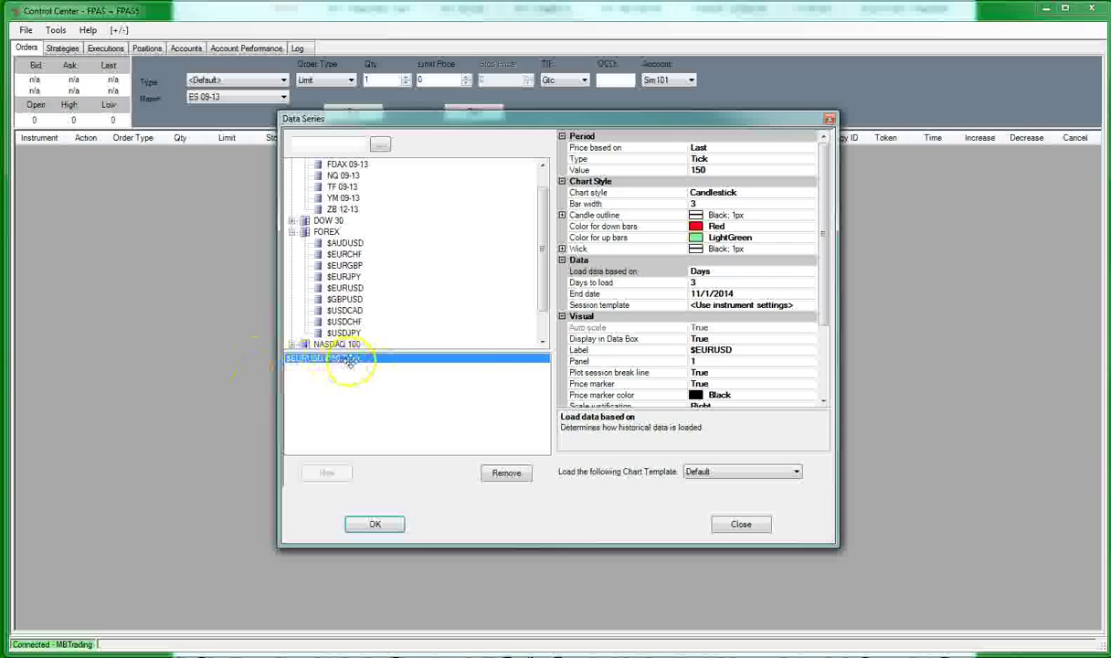
Set 70 Tick bars, apply the 'fpas wf' chart template, and confirm the data series.
{"action": "left_click", "coordinate": [713, 159]}
{"action": "left_click", "coordinate": [808, 159]}
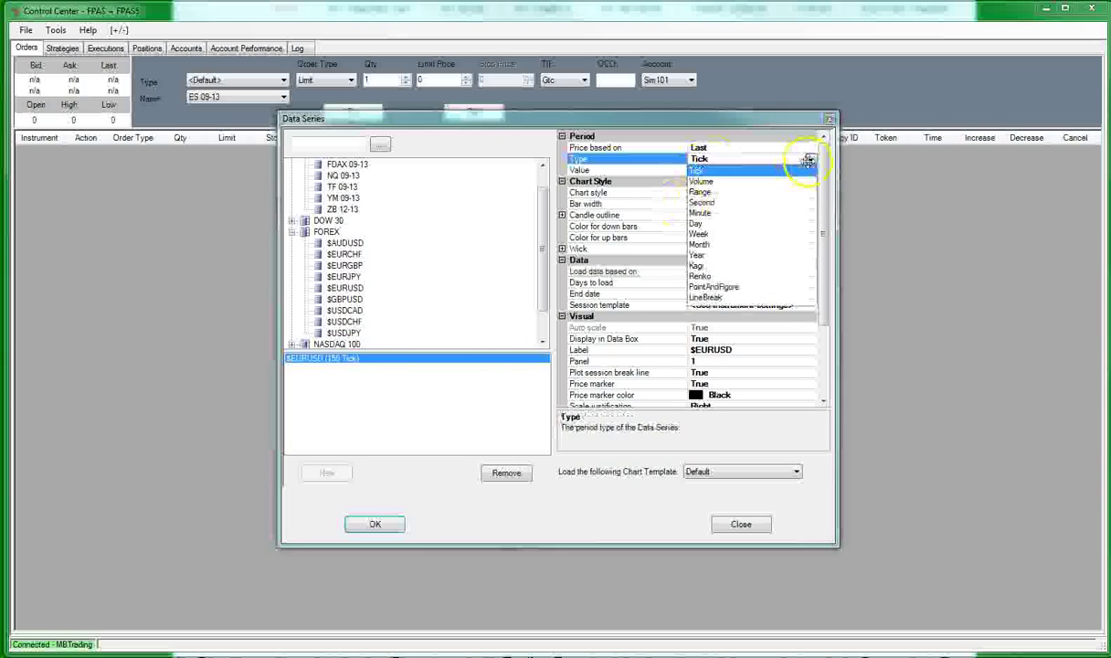
{"action": "left_click", "coordinate": [735, 170]}
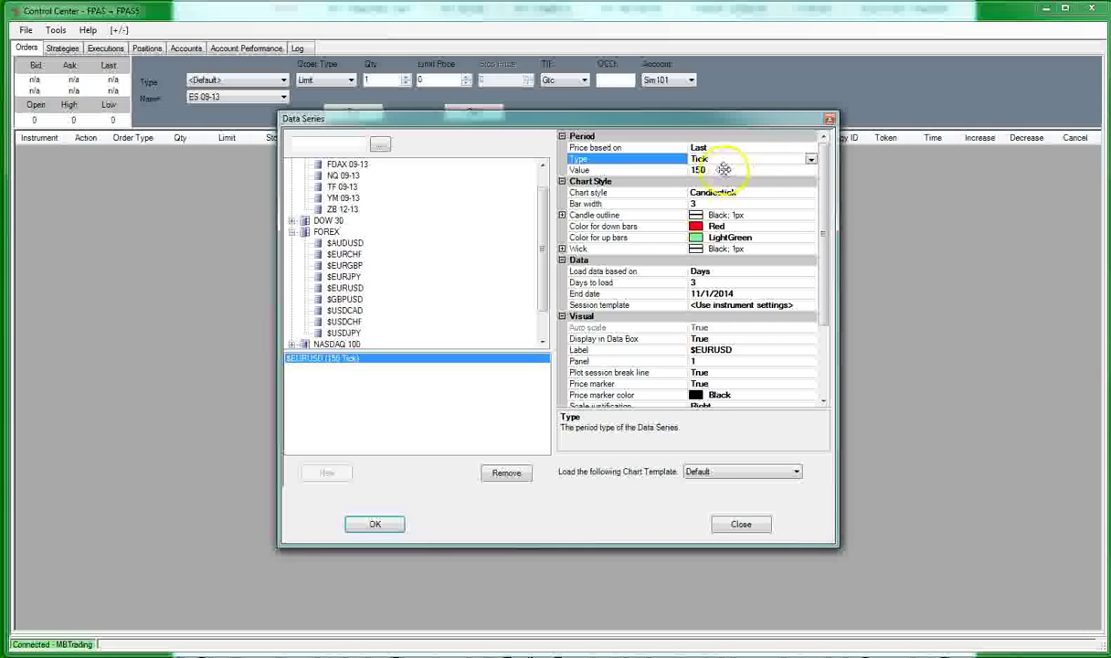
{"action": "left_click", "coordinate": [722, 169]}
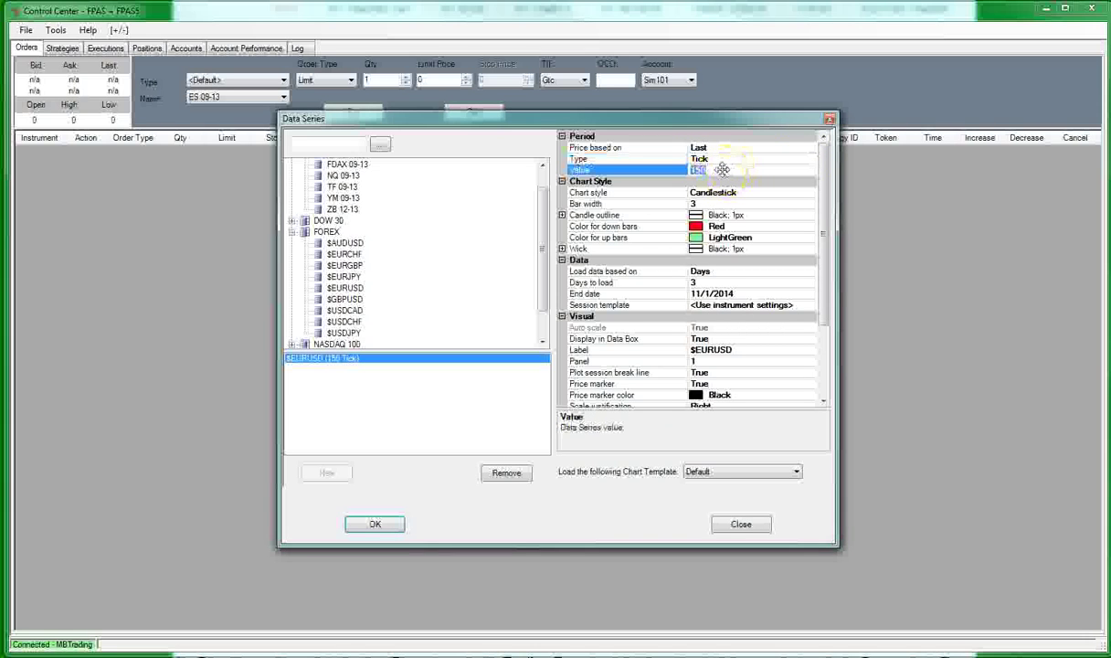
{"action": "type", "text": "70"}
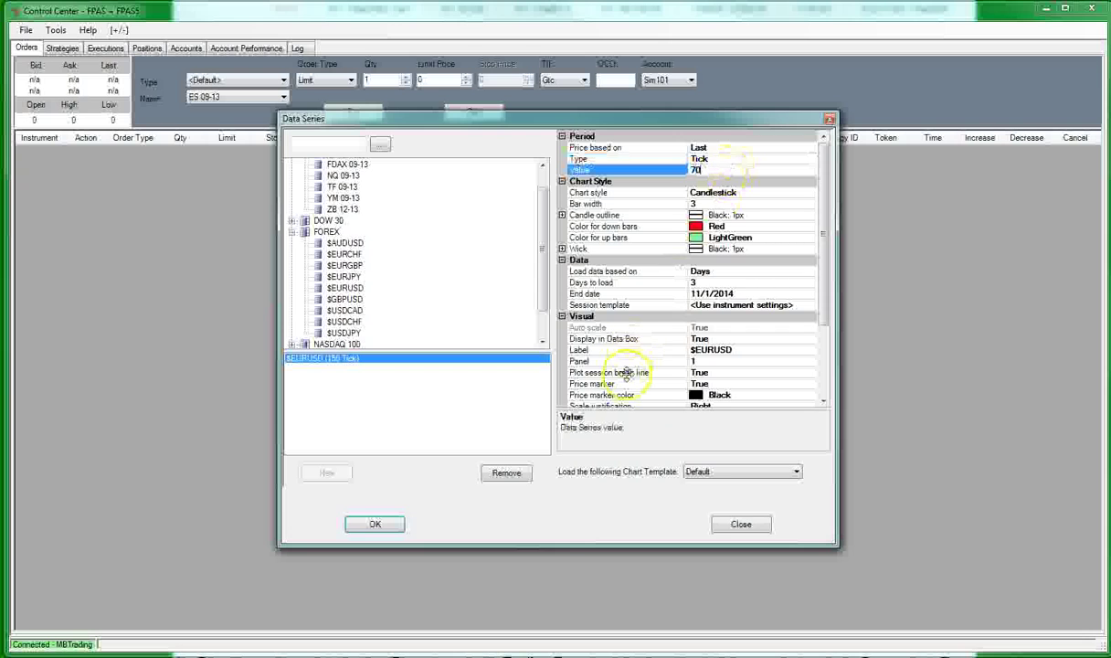
{"action": "left_click", "coordinate": [701, 471]}
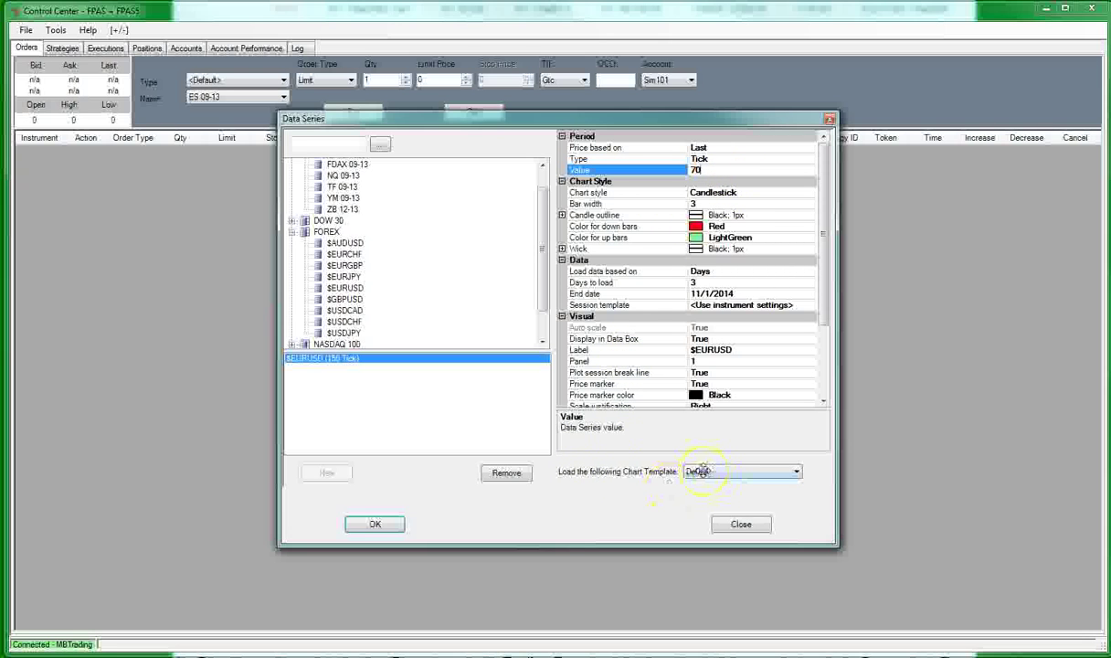
{"action": "left_click", "coordinate": [701, 470]}
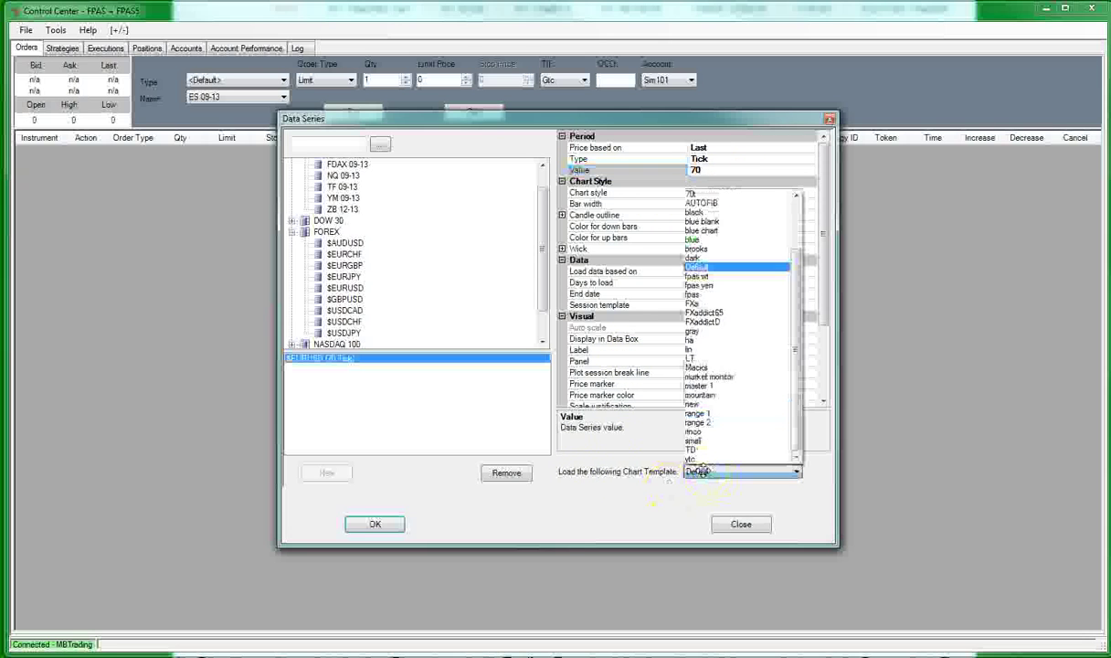
{"action": "left_click", "coordinate": [702, 274]}
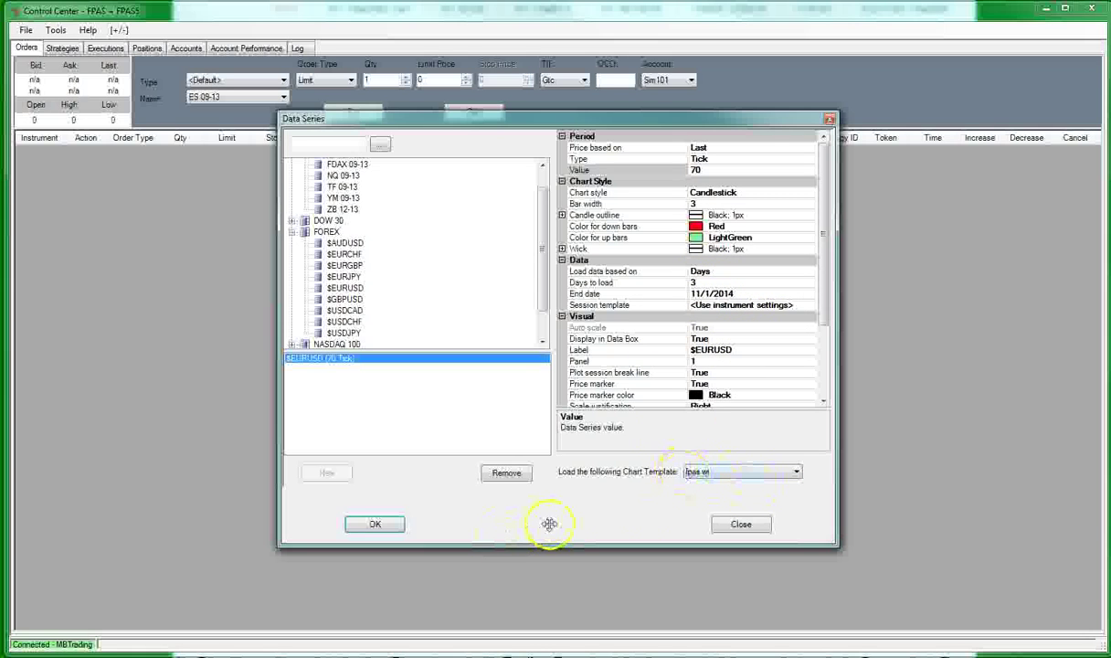
{"action": "left_click", "coordinate": [379, 523]}
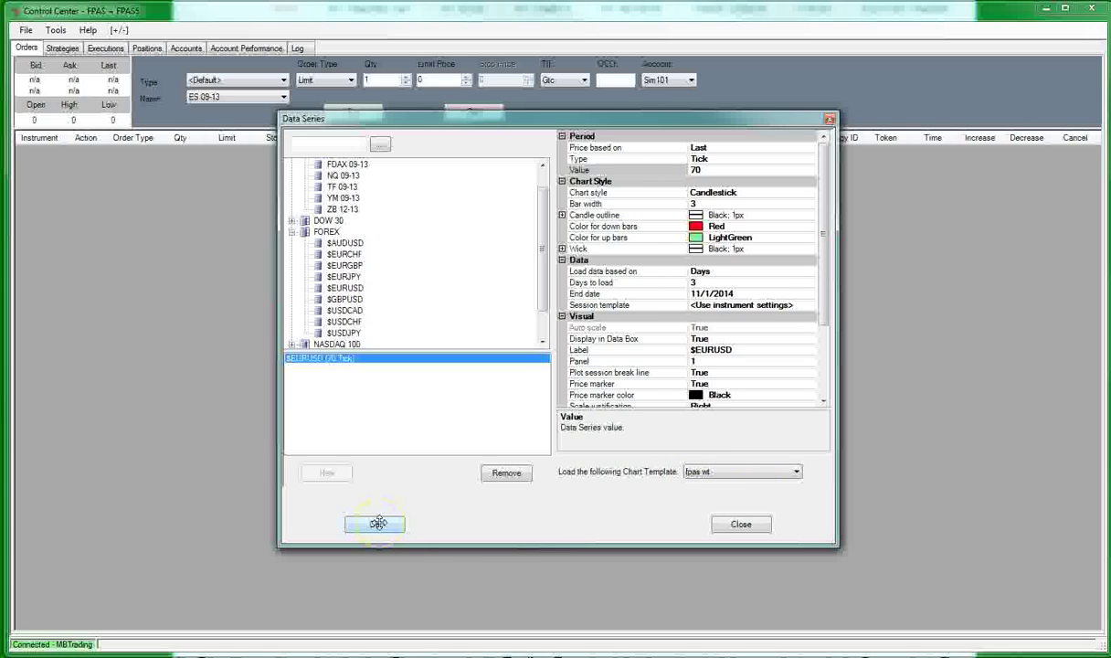
{"action": "left_click", "coordinate": [376, 524]}
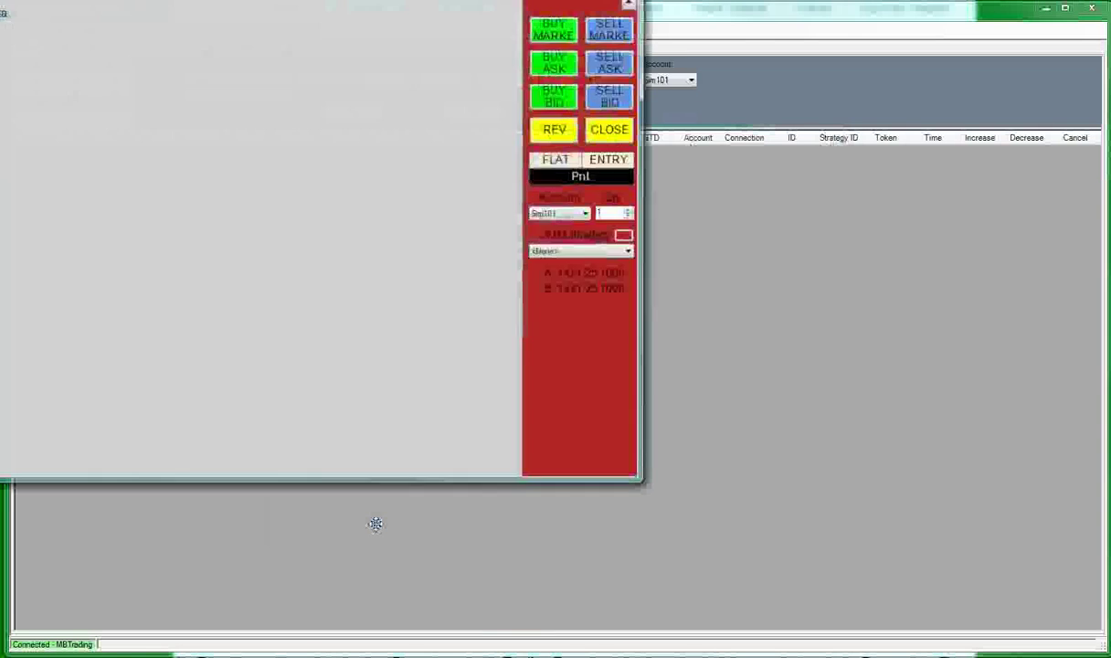
Open the chart and enlarge its window leftward, rightward and upward.
{"action": "left_click", "coordinate": [434, 479]}
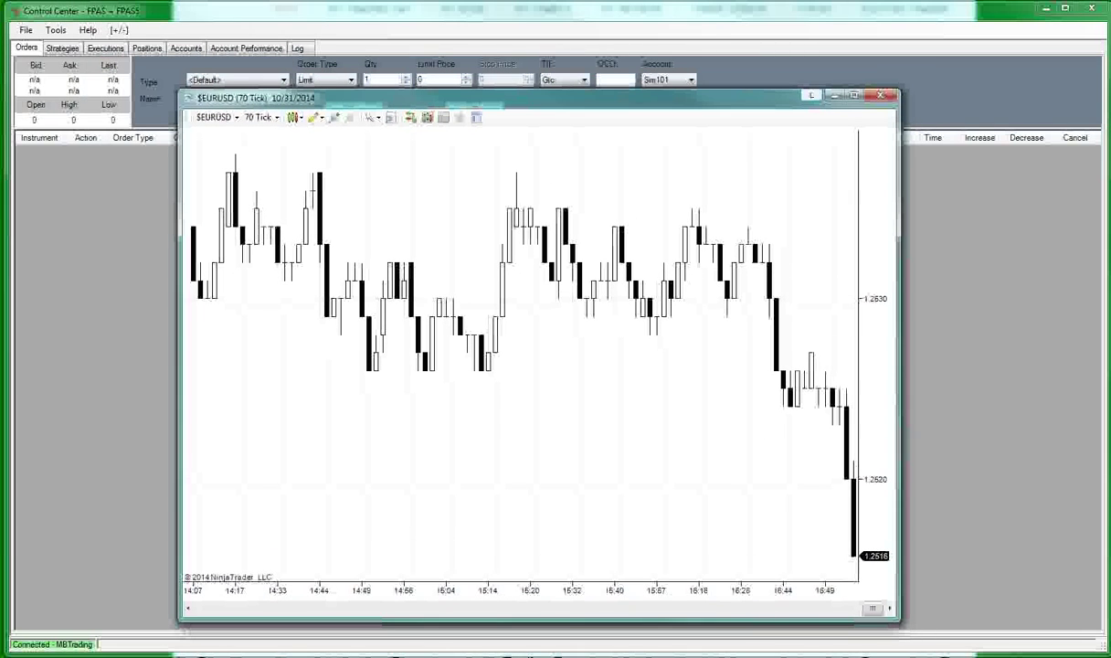
{"action": "left_click_drag", "start_coordinate": [175, 90], "coordinate": [29, 150]}
{"action": "left_click_drag", "start_coordinate": [910, 164], "coordinate": [1085, 147]}
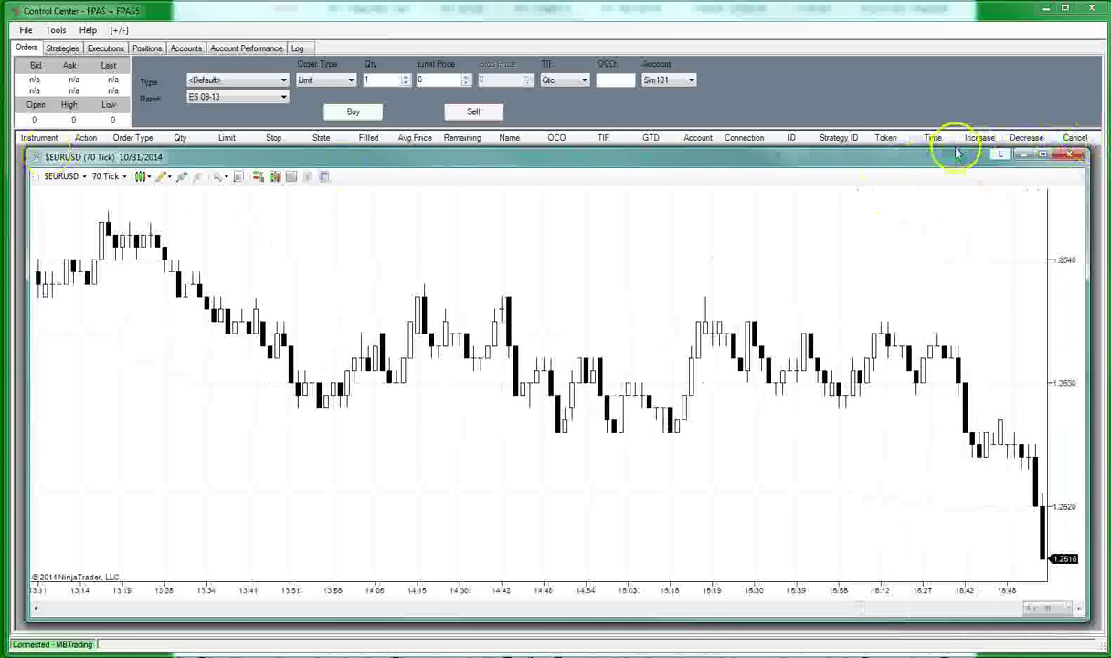
{"action": "left_click_drag", "start_coordinate": [956, 152], "coordinate": [973, 80]}
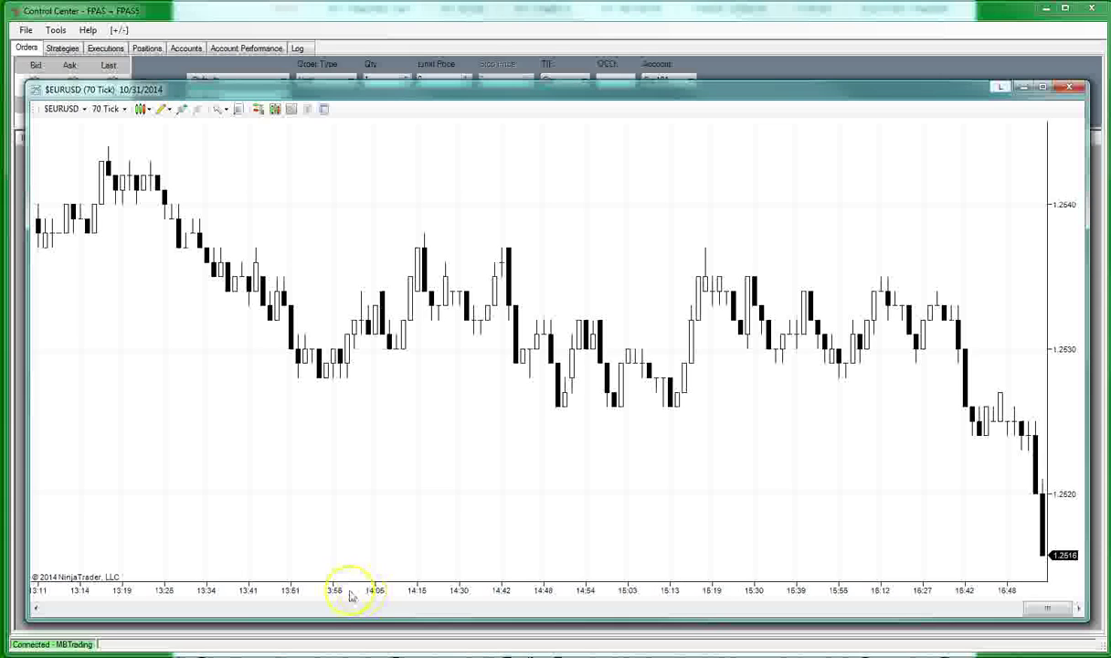
Compress the bars along the time axis so history back to about 12:03 shows.
{"action": "left_click_drag", "start_coordinate": [291, 596], "coordinate": [407, 600]}
{"action": "left_click_drag", "start_coordinate": [551, 595], "coordinate": [325, 598]}
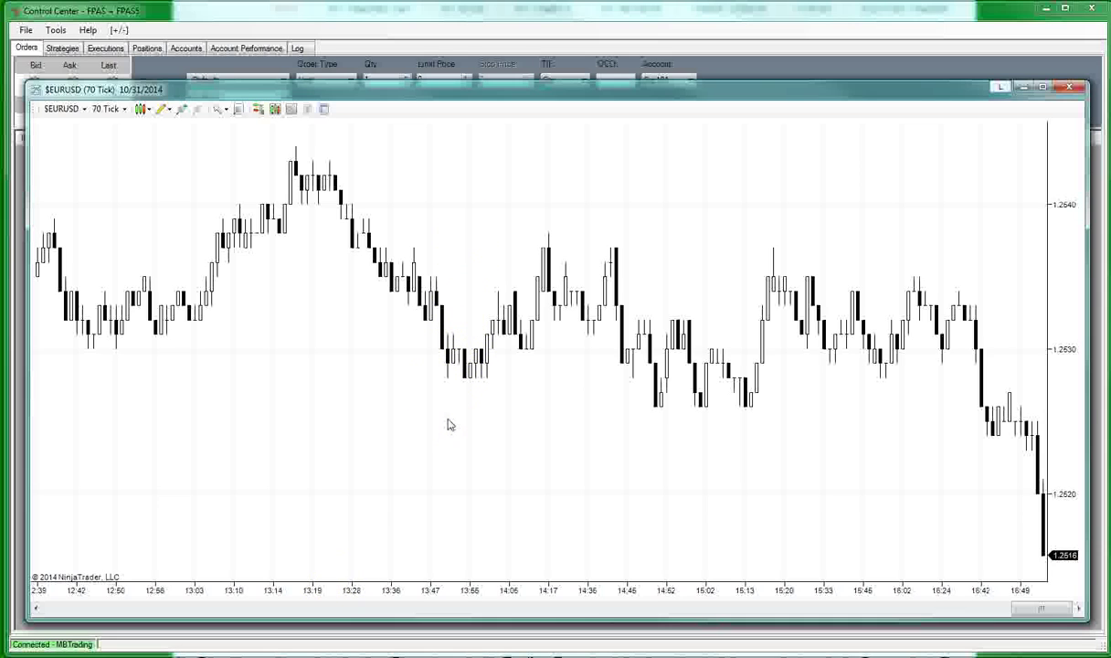
{"action": "left_click_drag", "start_coordinate": [322, 594], "coordinate": [336, 593]}
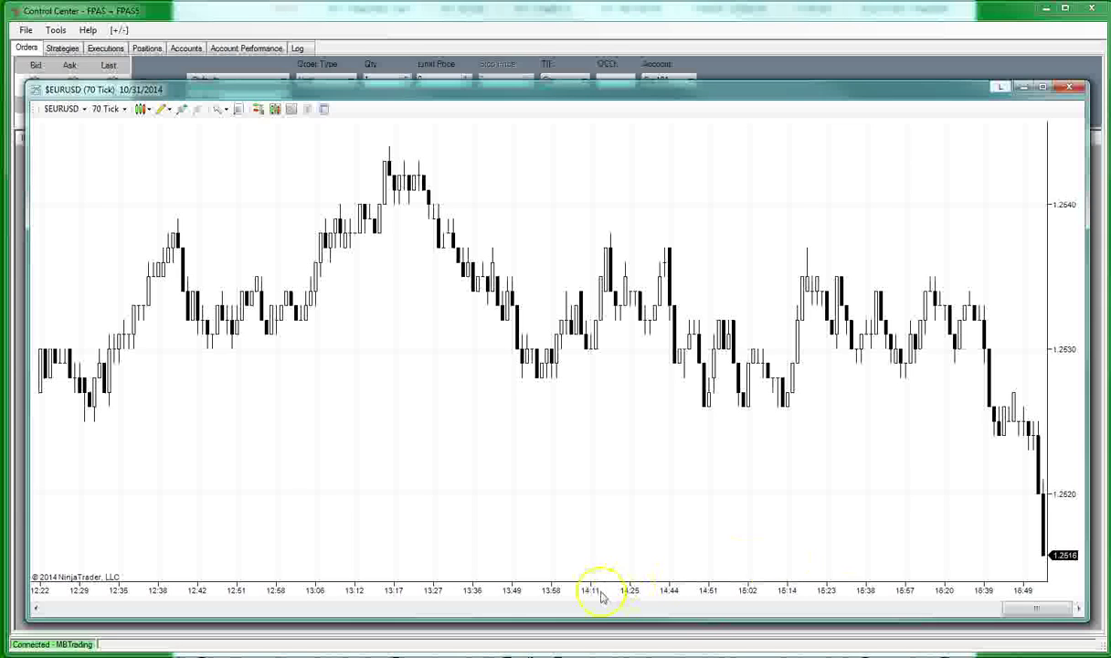
{"action": "left_click_drag", "start_coordinate": [594, 595], "coordinate": [613, 594]}
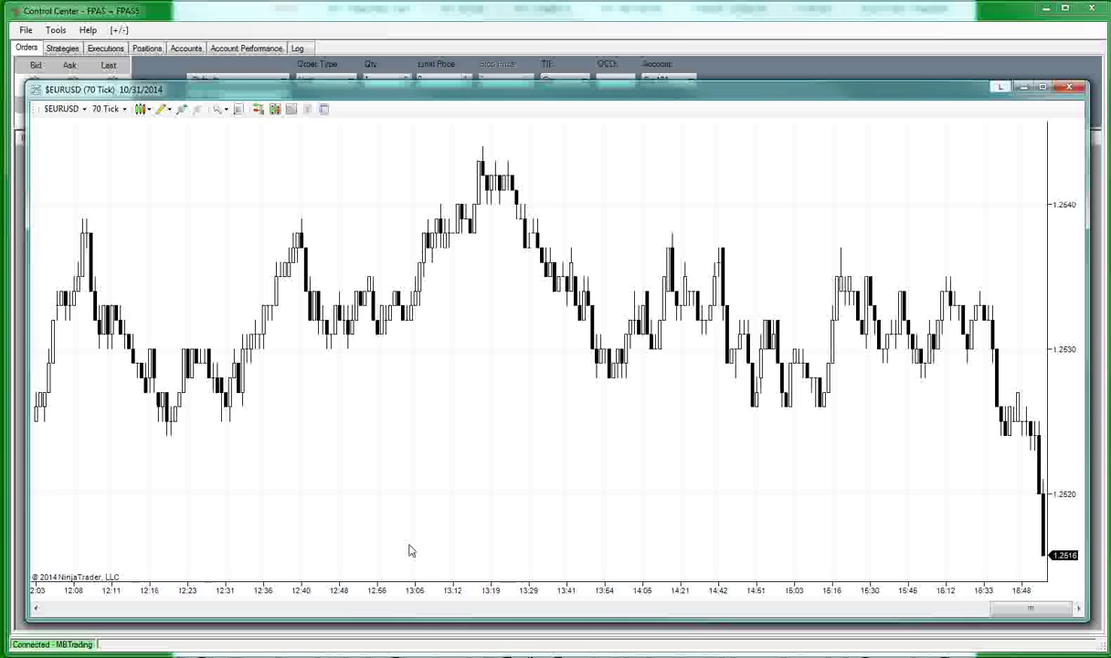
{"action": "left_click", "coordinate": [398, 490]}
{"action": "left_click", "coordinate": [218, 541]}
{"action": "left_click", "coordinate": [498, 435]}
Rescale the price axis vertically to span roughly 1.2490 to 1.2570.
{"action": "mouse_move", "coordinate": [1065, 274]}
{"action": "left_mouse_down"}
{"action": "mouse_move", "coordinate": [1065, 366]}
{"action": "mouse_move", "coordinate": [1074, 109]}
{"action": "mouse_move", "coordinate": [1081, 123]}
{"action": "mouse_move", "coordinate": [1066, 126]}
{"action": "mouse_move", "coordinate": [1066, 149]}
{"action": "left_mouse_up"}
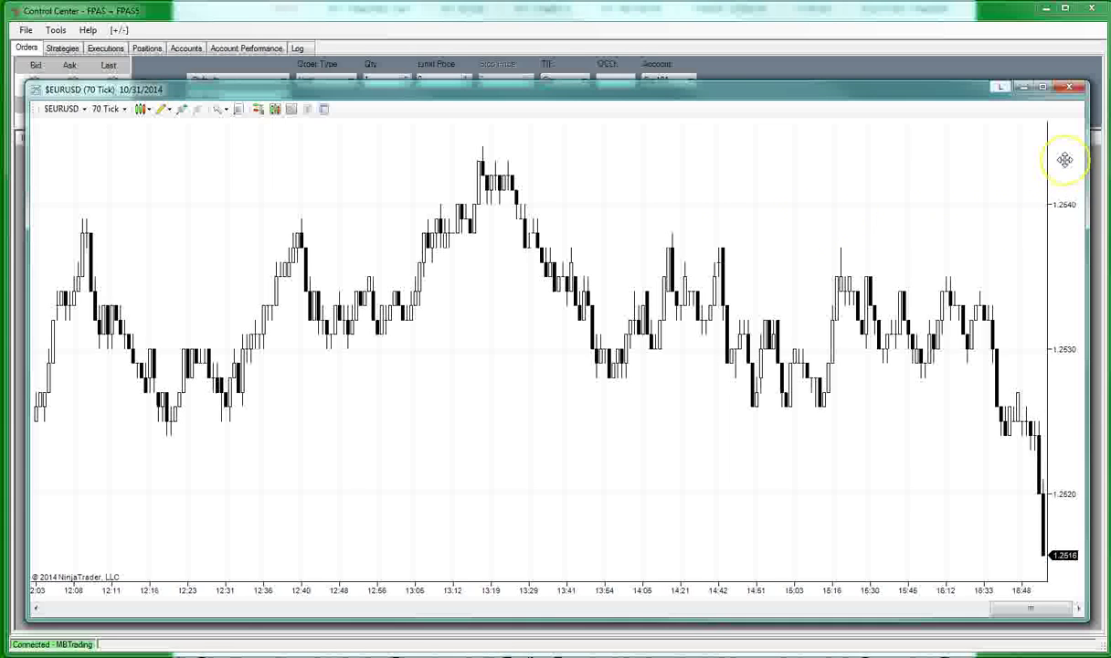
{"action": "left_click_drag", "start_coordinate": [1066, 160], "coordinate": [1060, 381]}
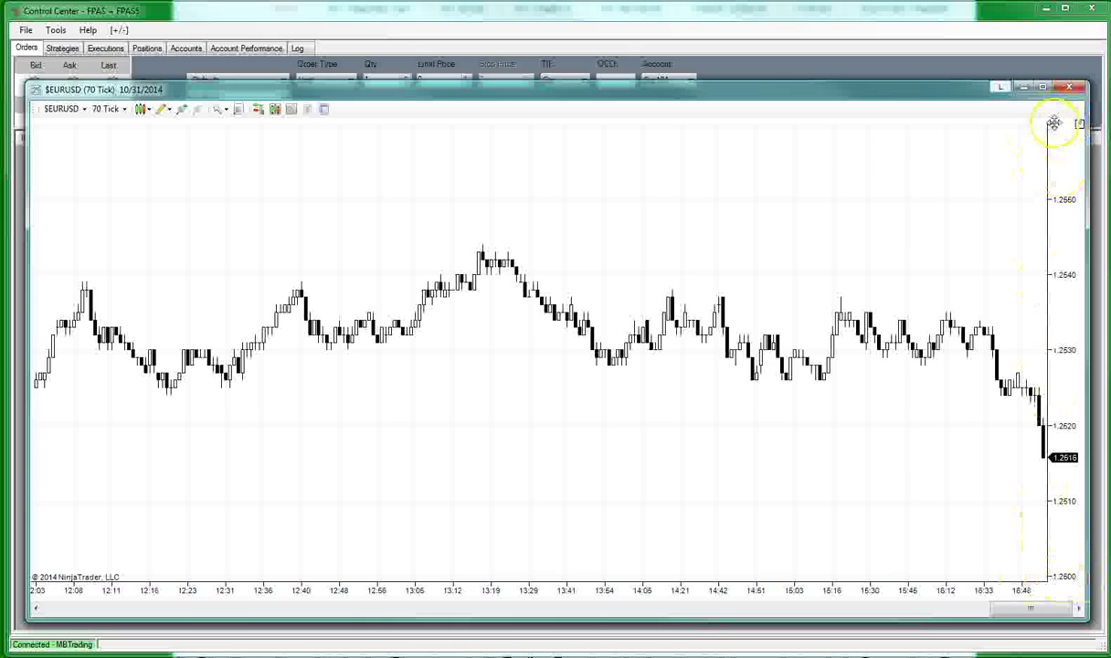
{"action": "left_click_drag", "start_coordinate": [1059, 156], "coordinate": [1057, 275]}
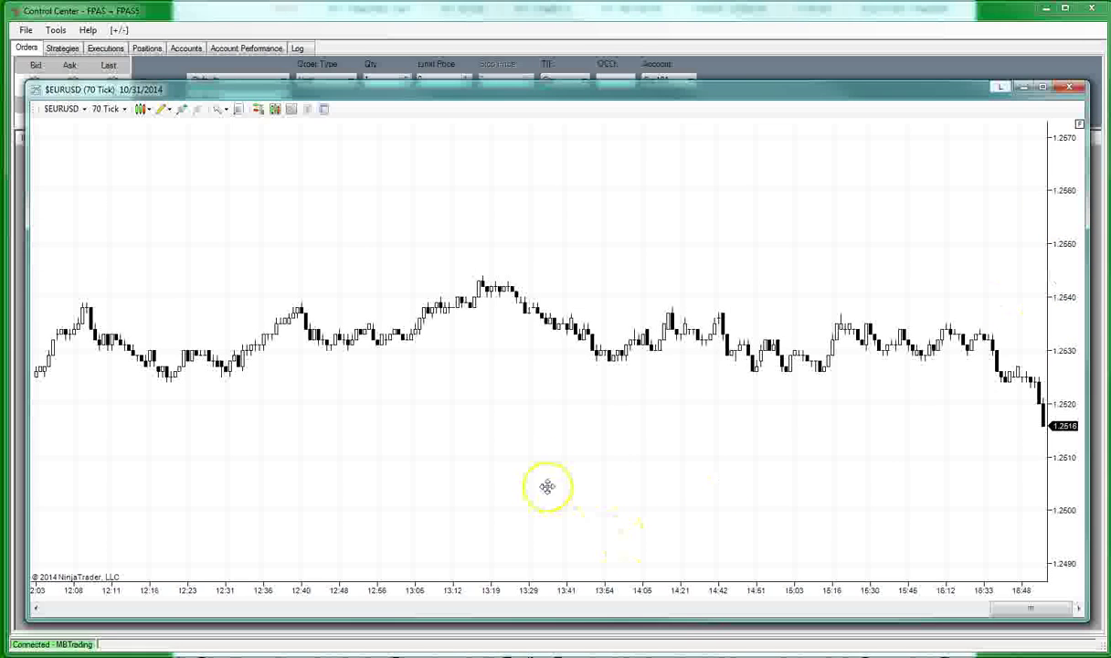
Turn off vertical and horizontal grid lines in Chart Properties, dismissing the account unavailable message.
{"action": "right_click", "coordinate": [547, 380]}
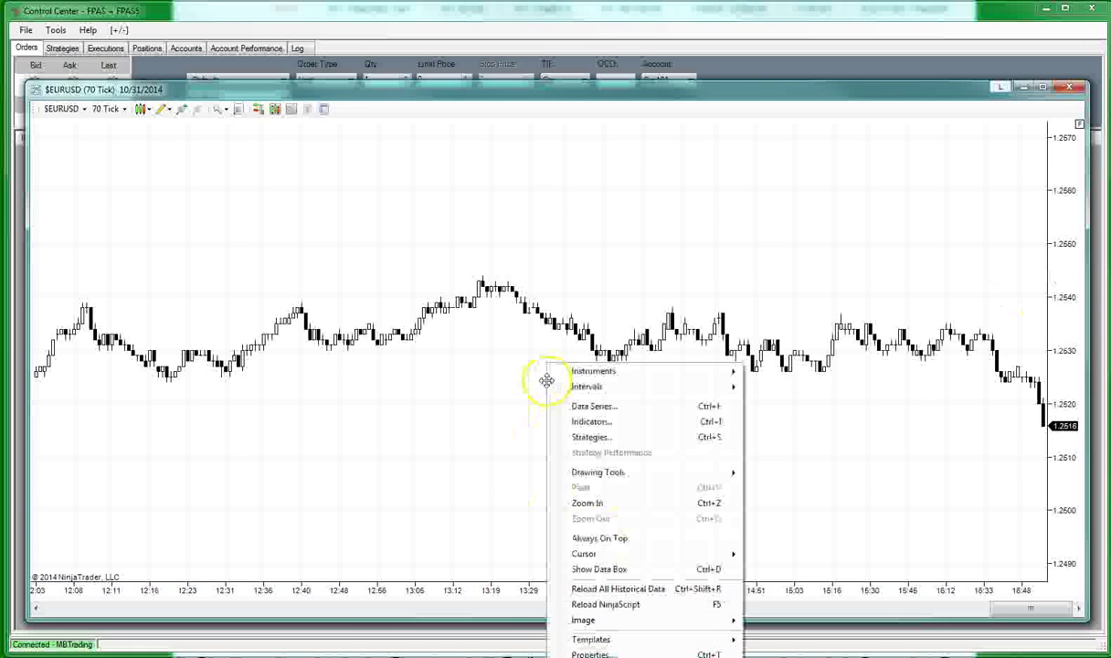
{"action": "left_click", "coordinate": [594, 652]}
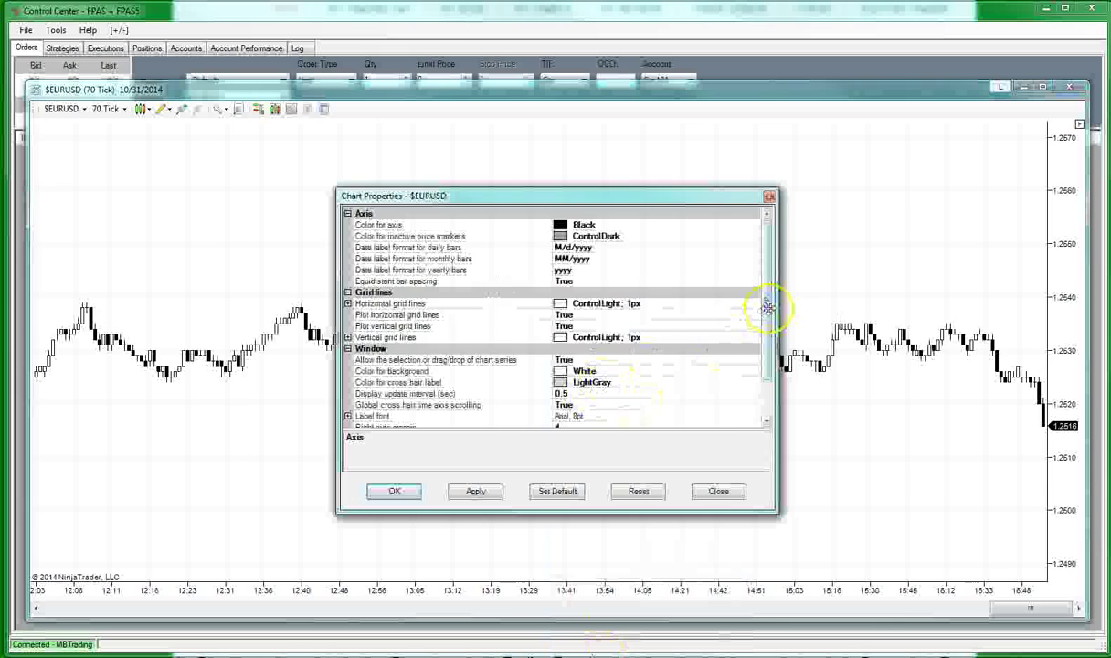
{"action": "left_click_drag", "start_coordinate": [768, 308], "coordinate": [773, 368]}
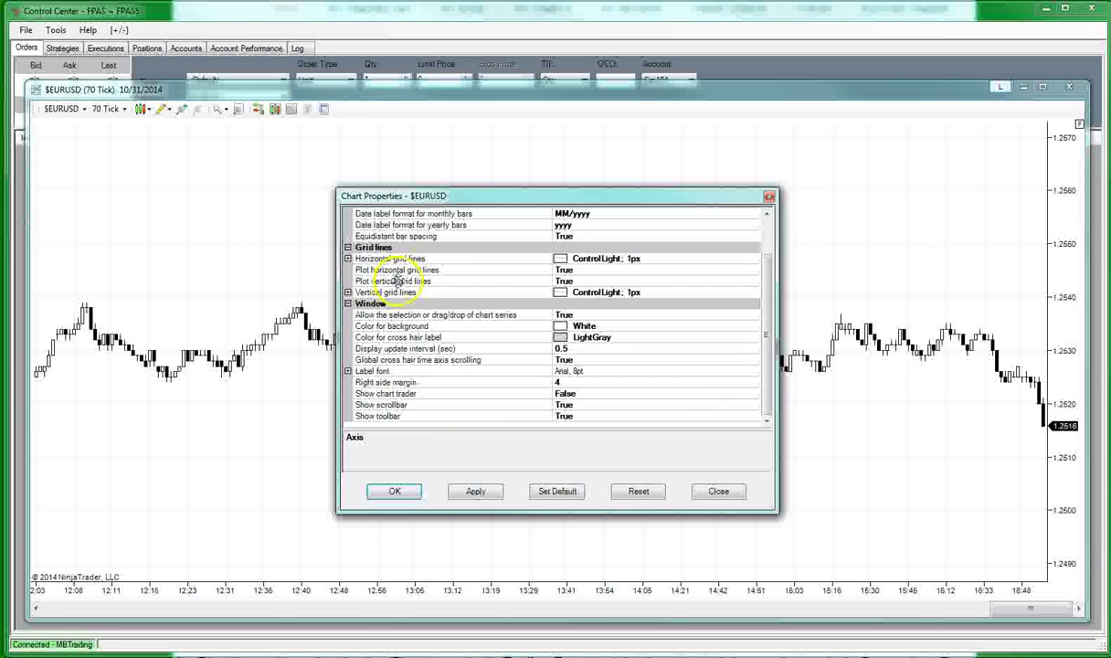
{"action": "left_click", "coordinate": [559, 281]}
{"action": "double_click", "coordinate": [560, 280]}
{"action": "left_click", "coordinate": [549, 269]}
{"action": "left_click", "coordinate": [557, 490]}
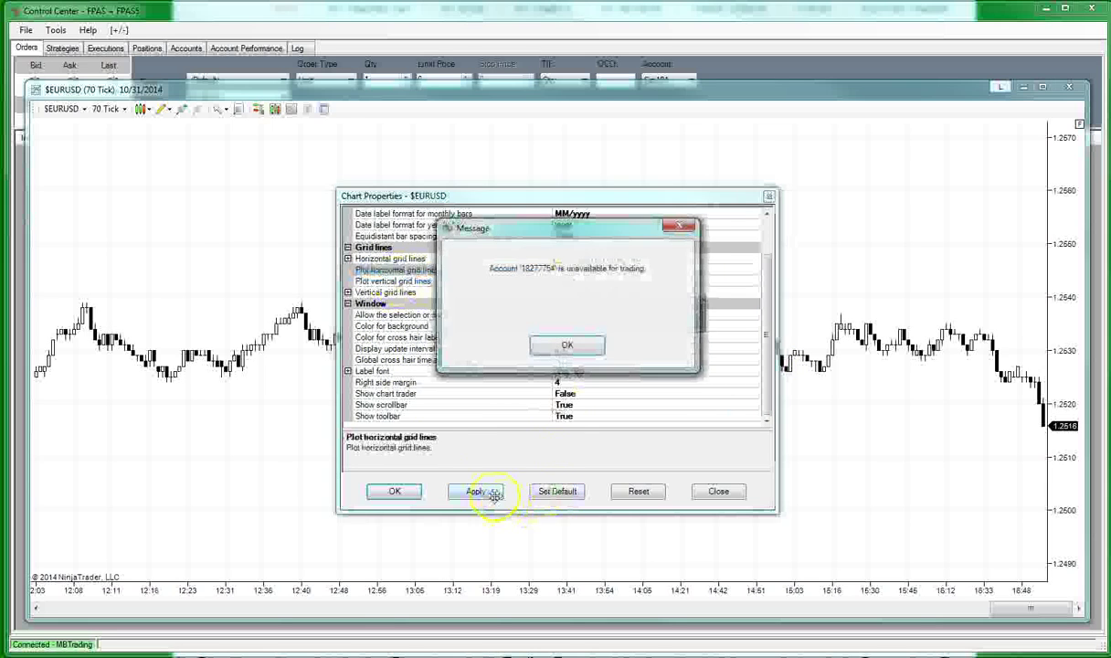
{"action": "left_click", "coordinate": [565, 345]}
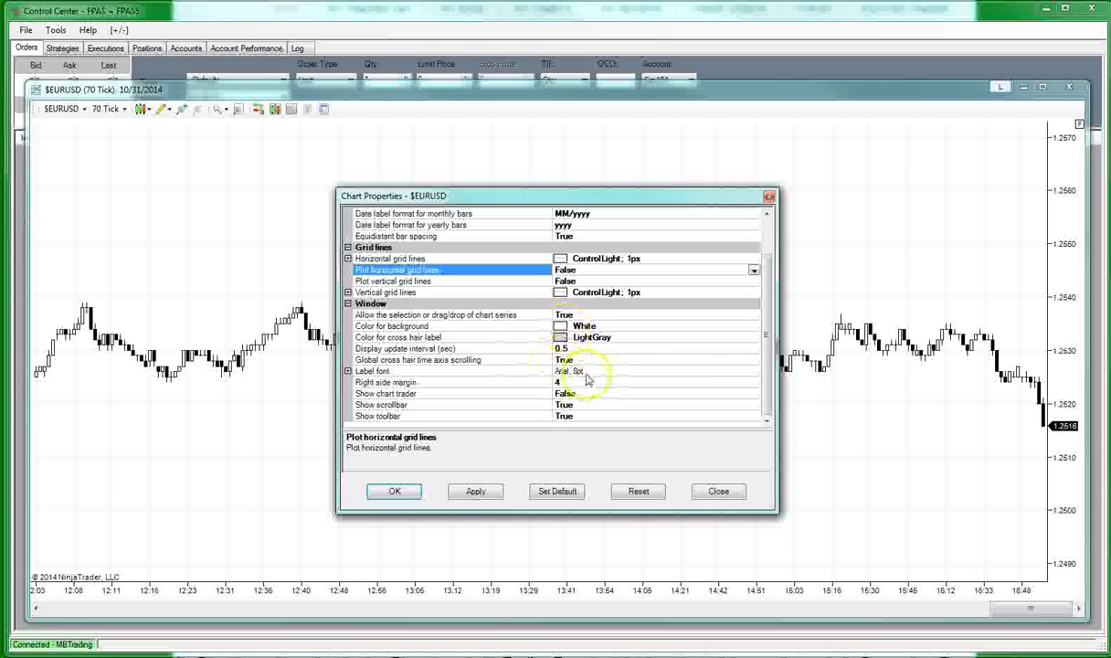
{"action": "left_click", "coordinate": [457, 492]}
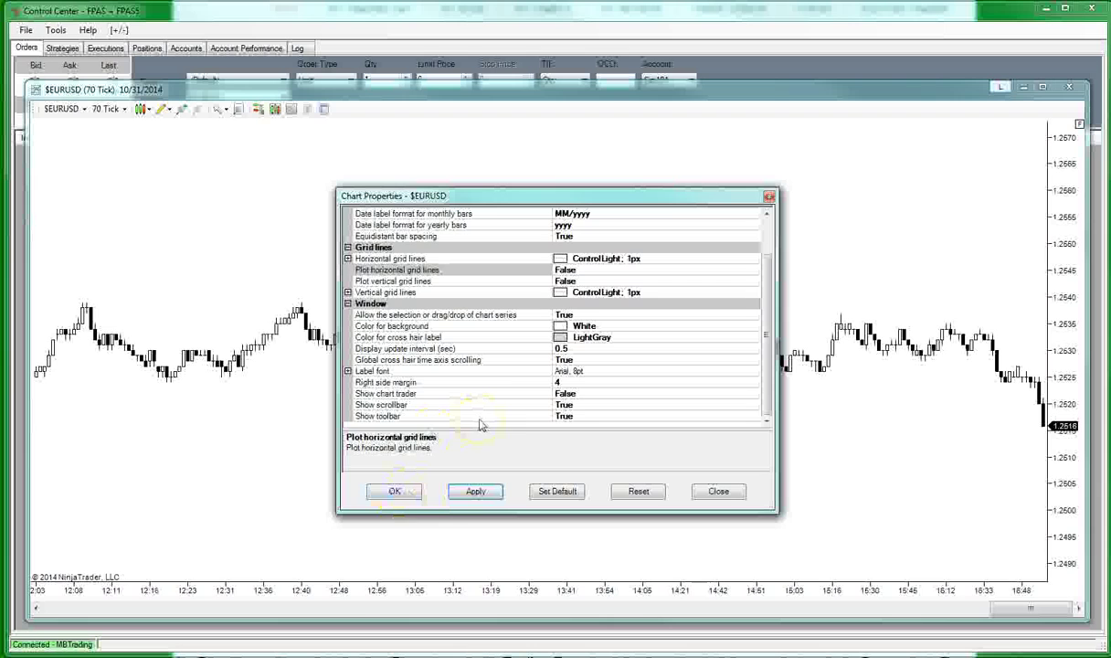
Set Show scrollbar to False and confirm the chart property changes.
{"action": "left_click", "coordinate": [573, 406]}
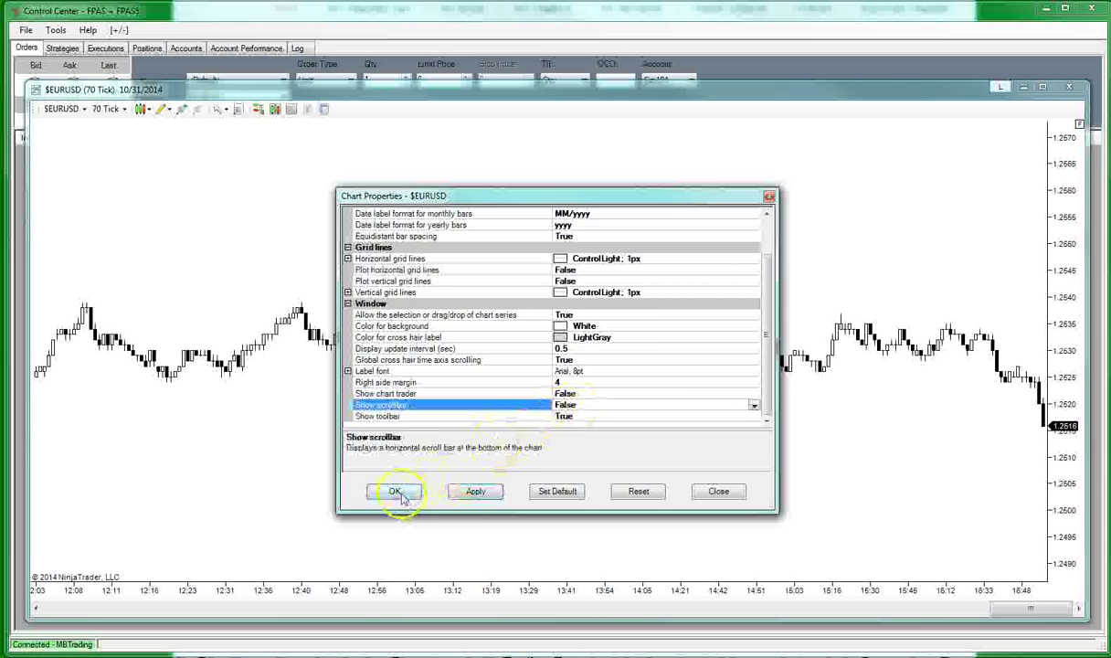
{"action": "left_click", "coordinate": [473, 491]}
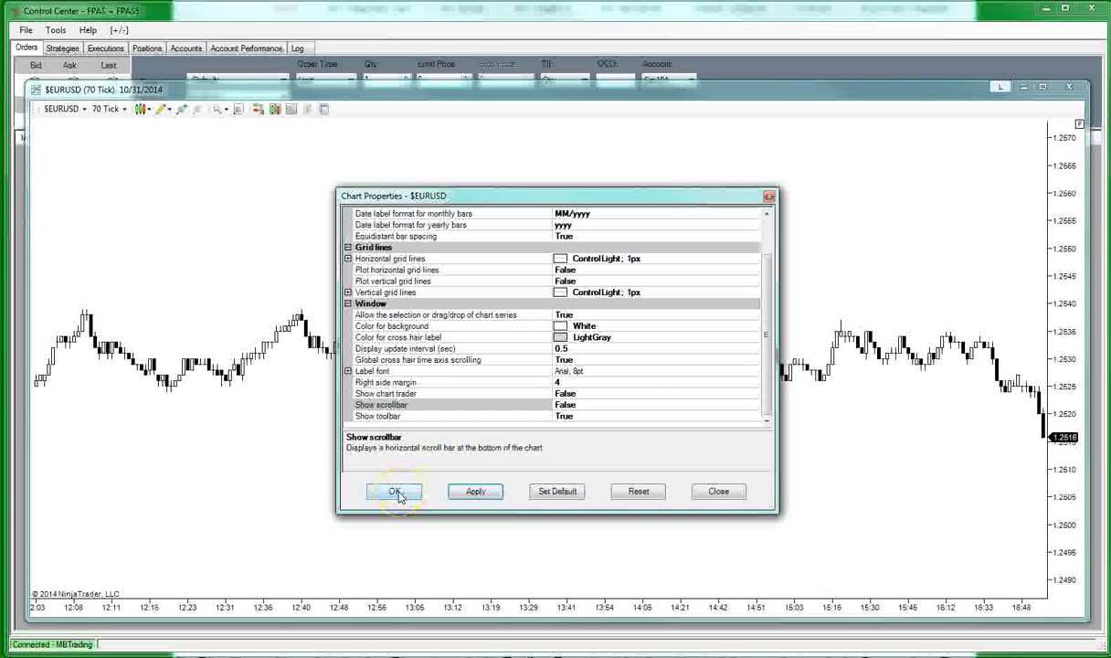
{"action": "left_click", "coordinate": [395, 493]}
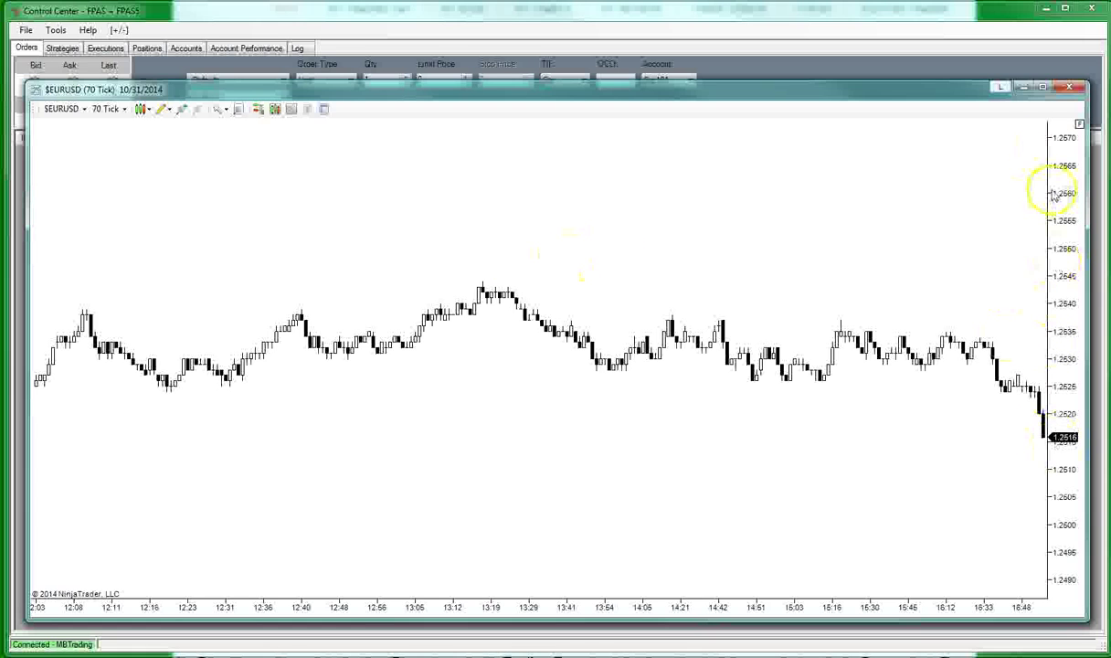
Return the price axis to auto-scale and open the chart's Indicators dialog.
{"action": "left_click", "coordinate": [1078, 122]}
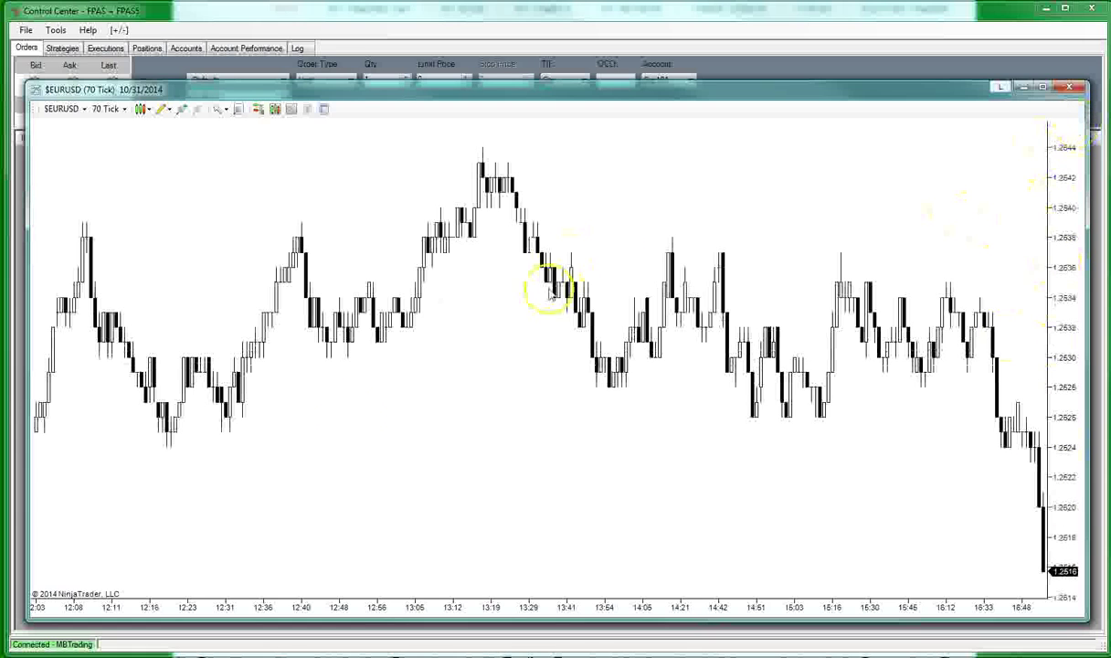
{"action": "right_click", "coordinate": [489, 373]}
{"action": "left_click", "coordinate": [510, 420]}
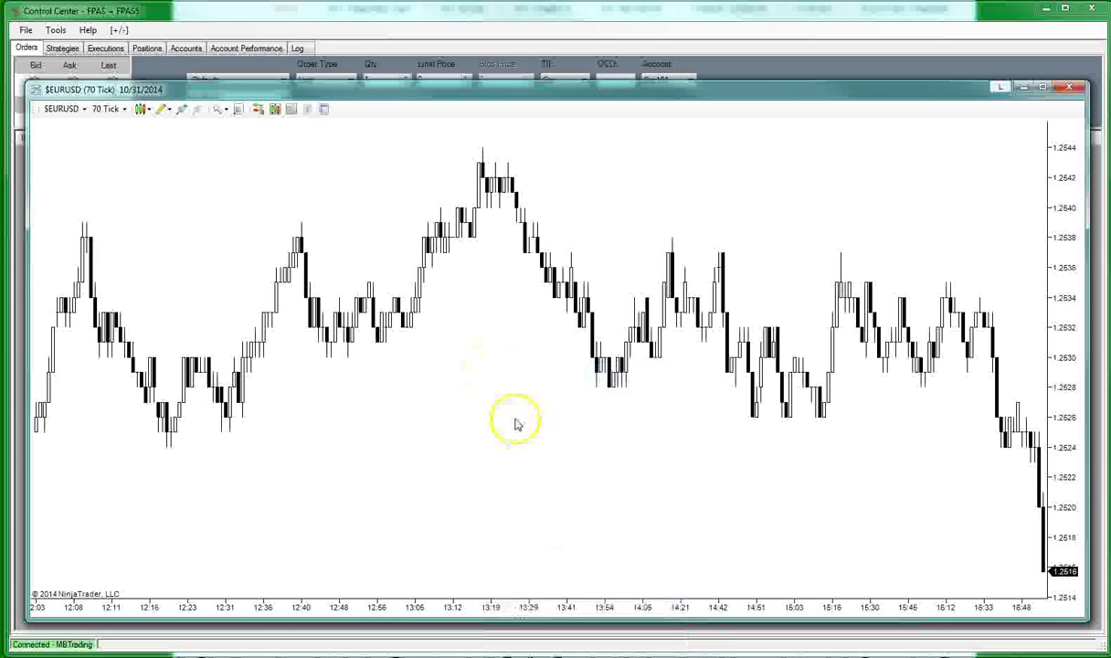
{"action": "left_click_drag", "start_coordinate": [527, 220], "coordinate": [530, 240]}
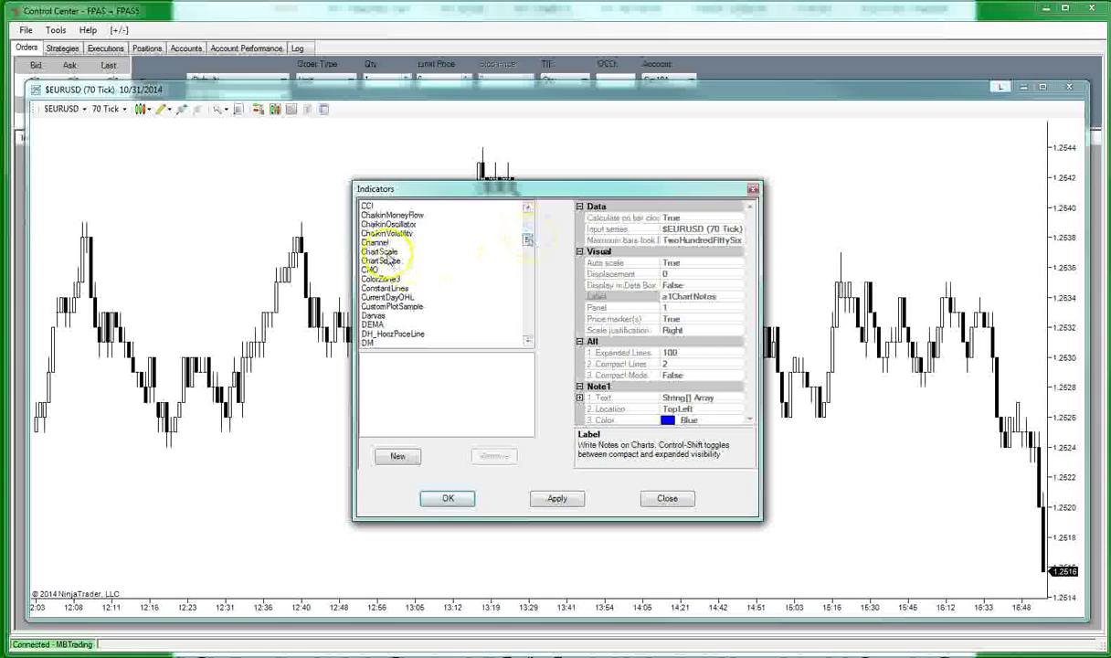
Add ChartScale with BarsBack 20, LookBack 150 and TickRange 80, and apply it.
{"action": "left_click", "coordinate": [385, 263]}
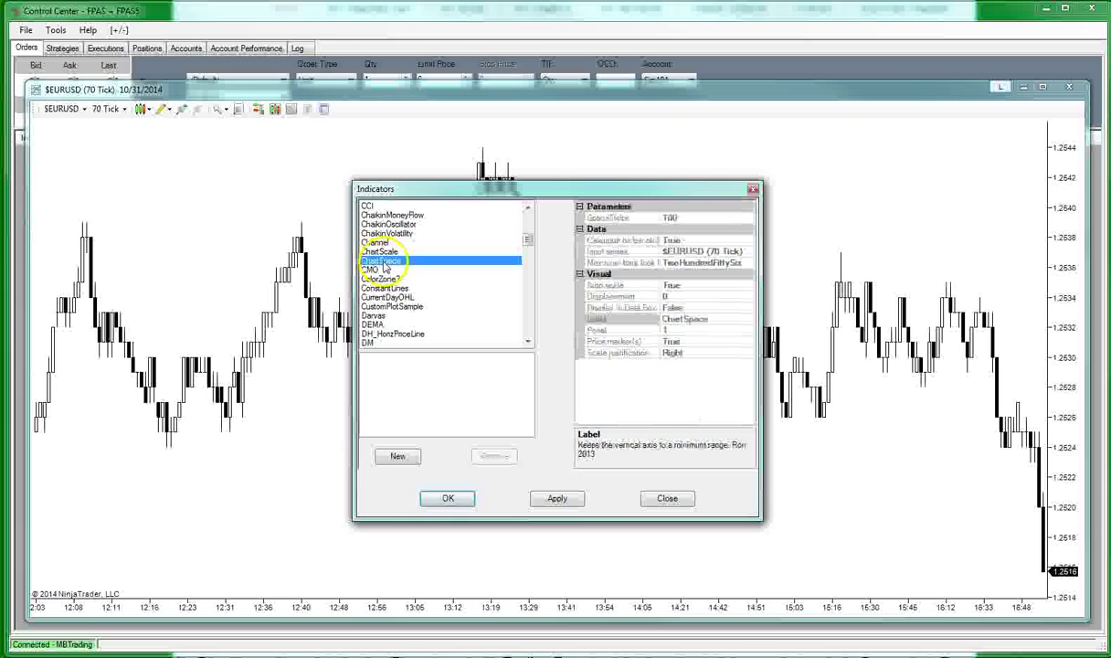
{"action": "key", "text": "Up"}
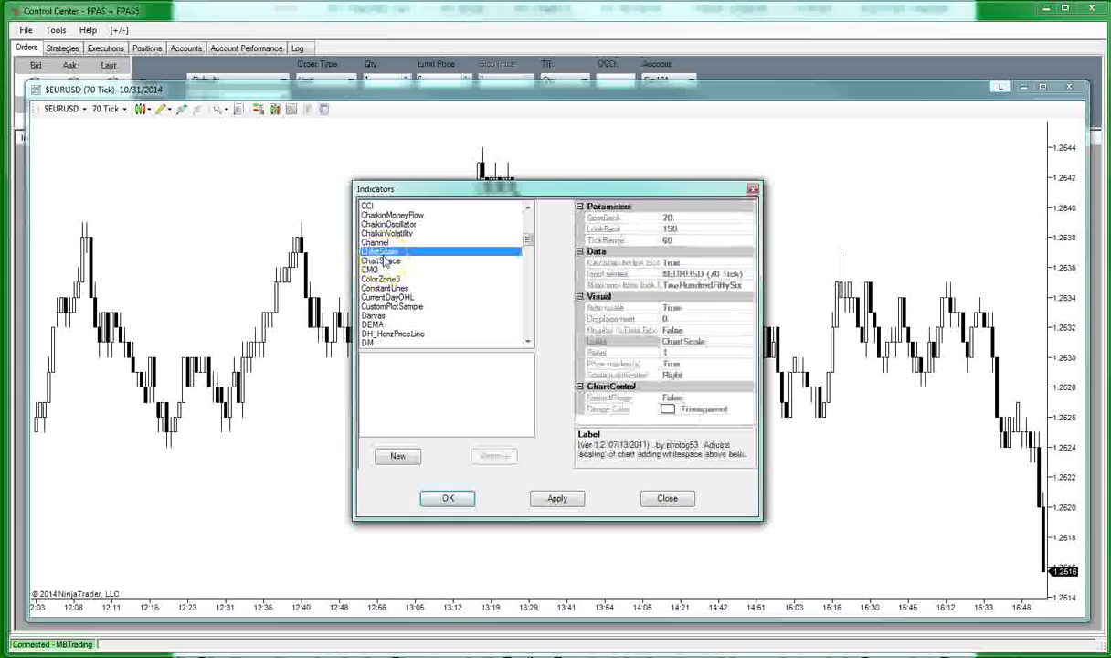
{"action": "left_click", "coordinate": [387, 262]}
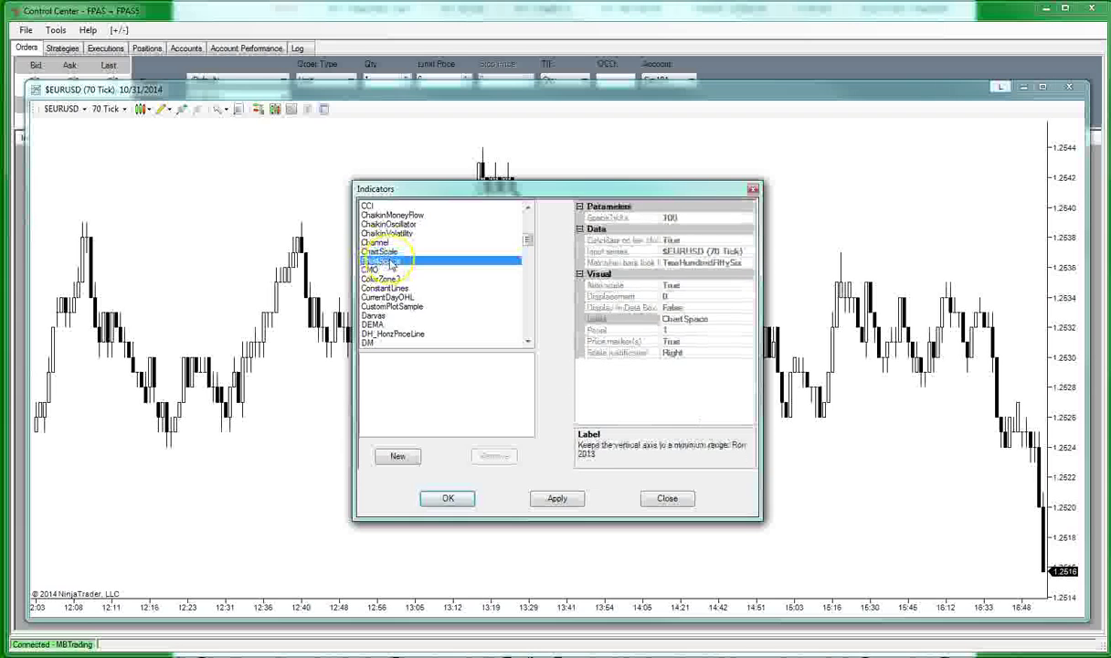
{"action": "key", "text": "Up"}
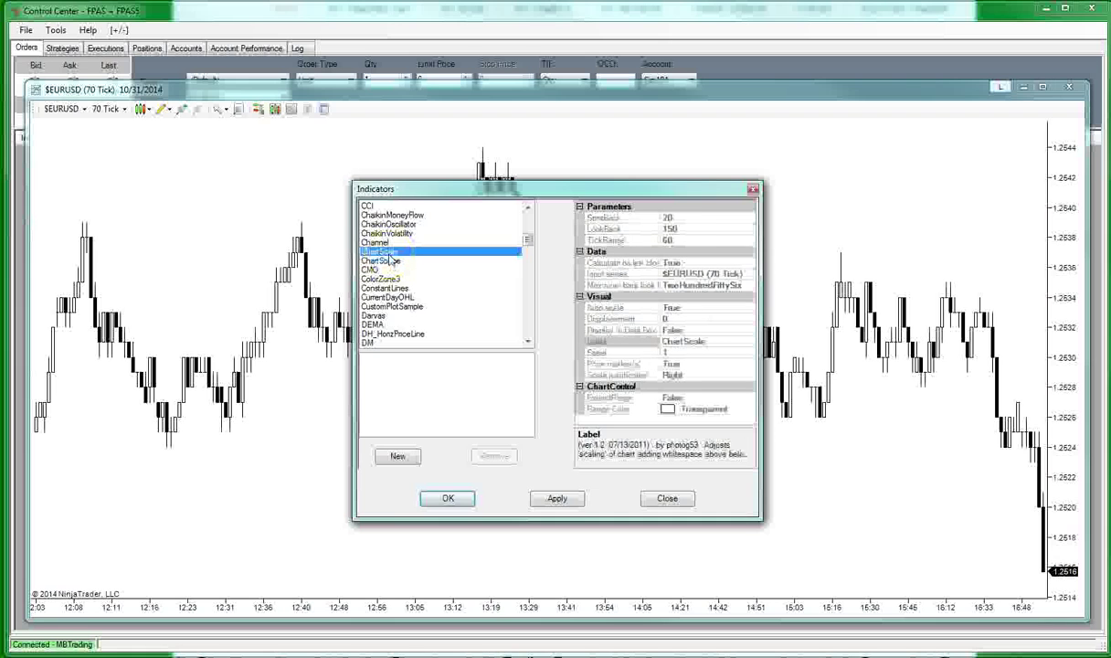
{"action": "double_click", "coordinate": [388, 256]}
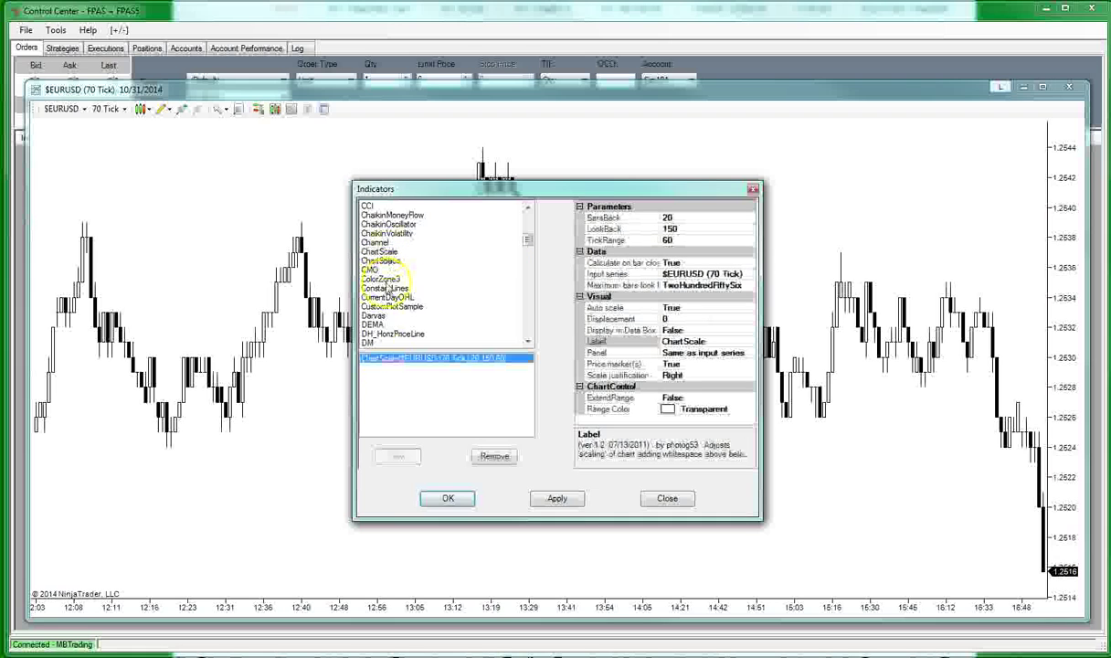
{"action": "left_click", "coordinate": [676, 240]}
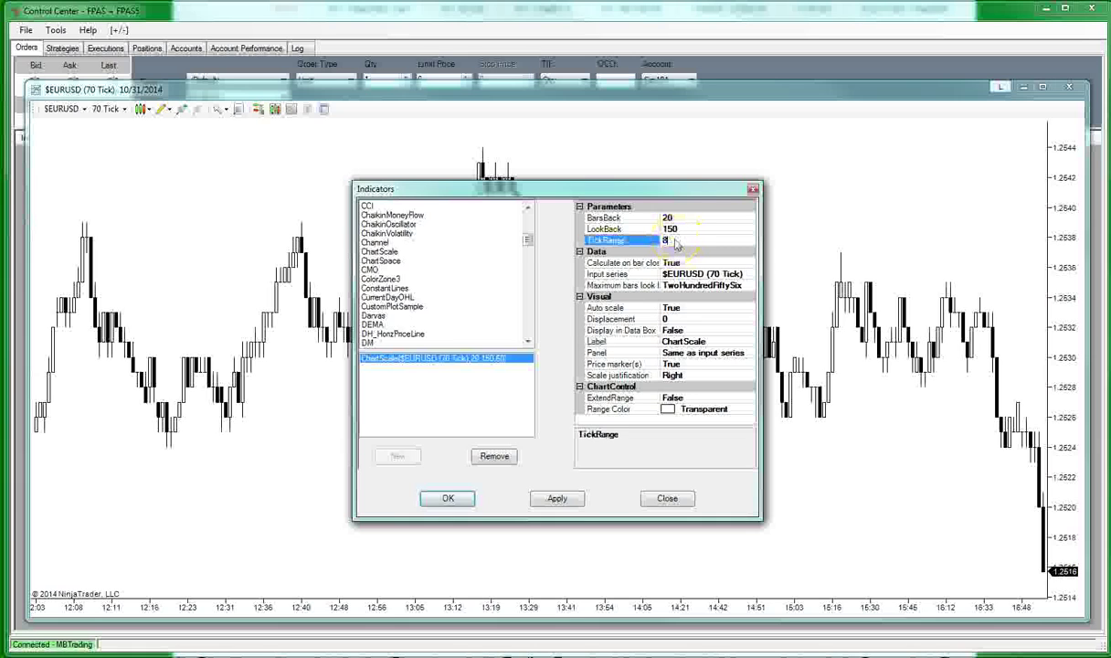
{"action": "left_click", "coordinate": [554, 499]}
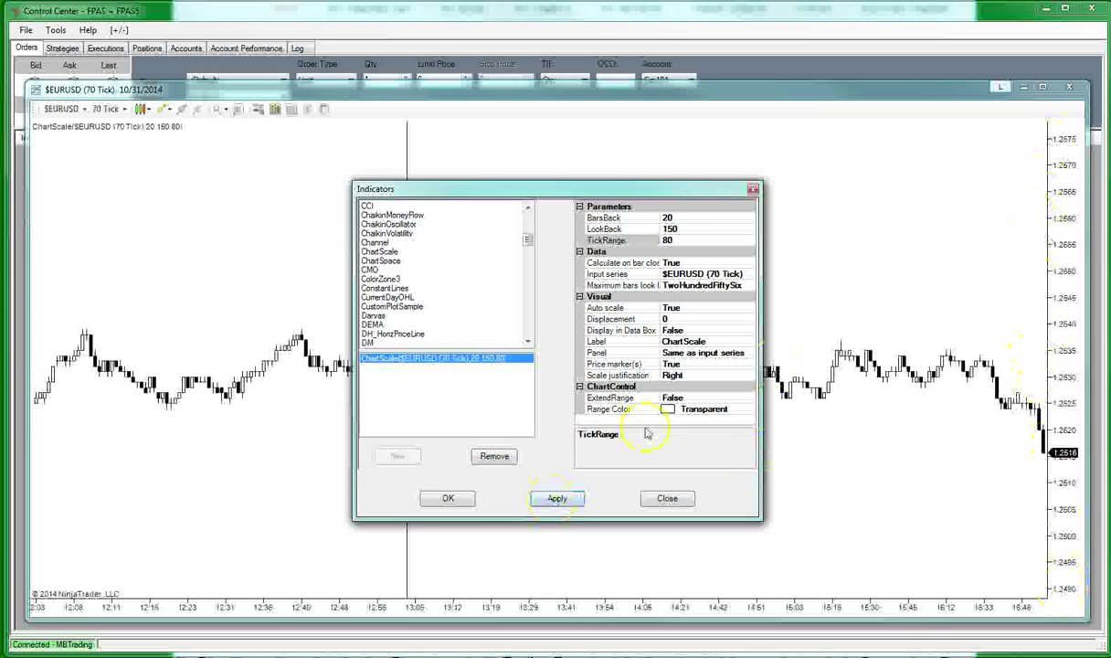
{"action": "left_click", "coordinate": [673, 241]}
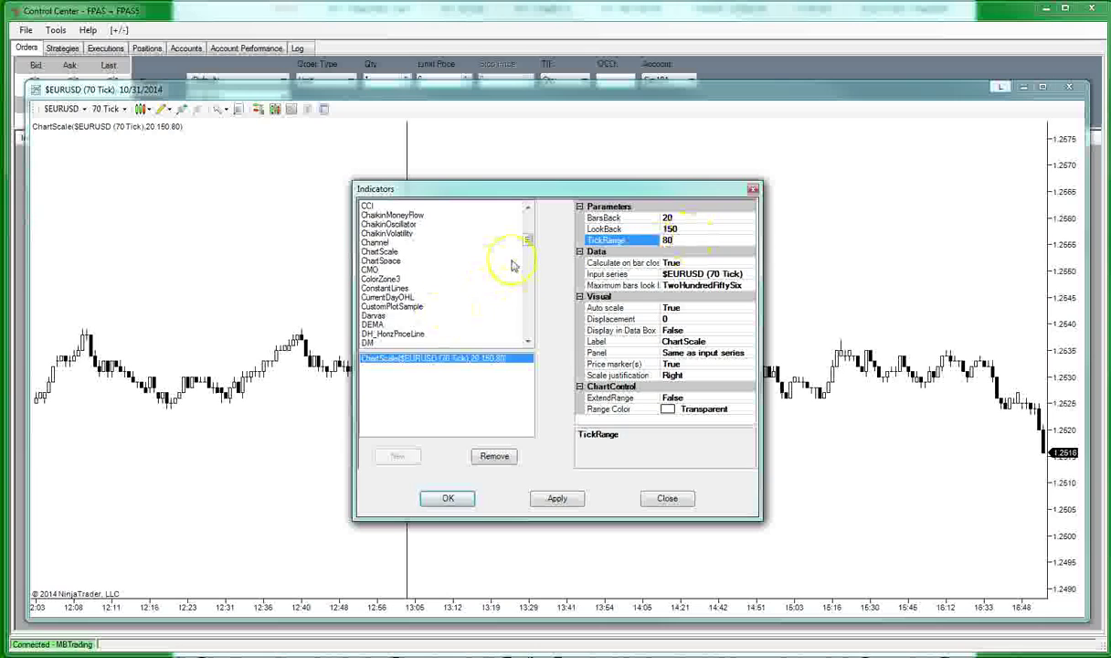
Lower ChartScale's TickRange to 60 and blank its Label, applying both changes.
{"action": "scroll", "coordinate": [527, 244], "scroll_direction": "down", "scroll_amount": 5}
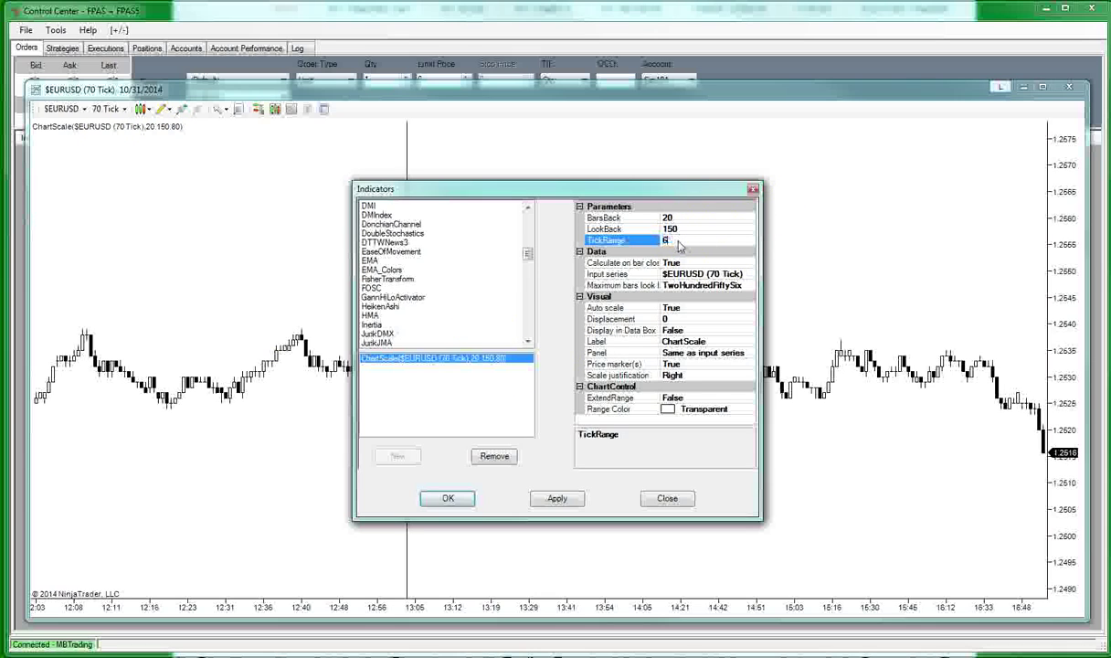
{"action": "left_click", "coordinate": [557, 498]}
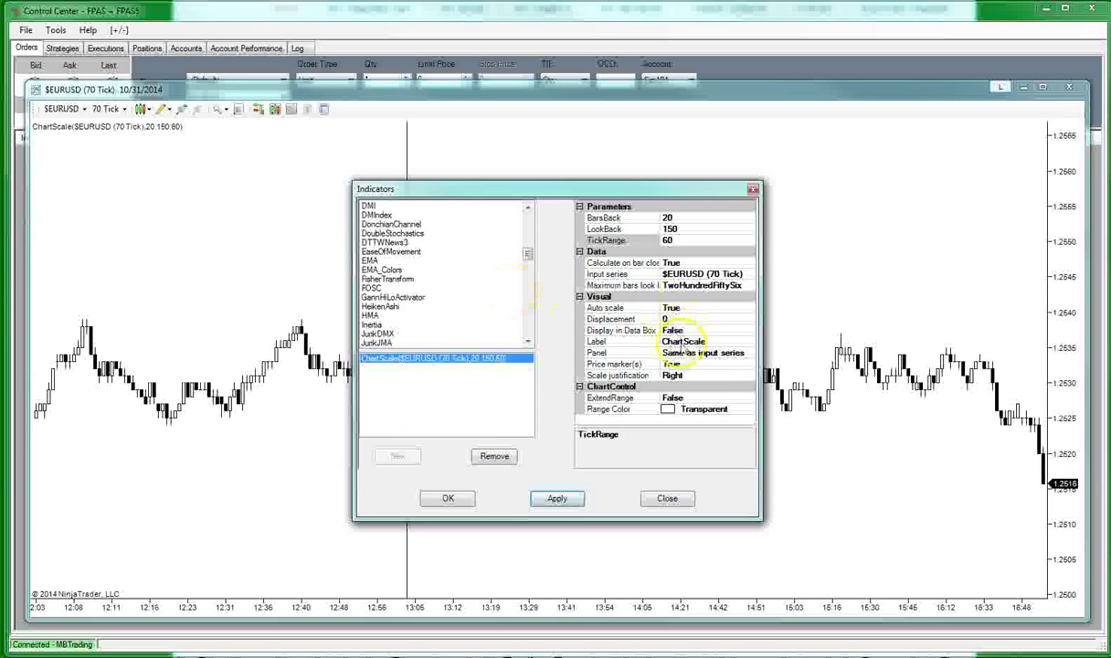
{"action": "left_click", "coordinate": [701, 346]}
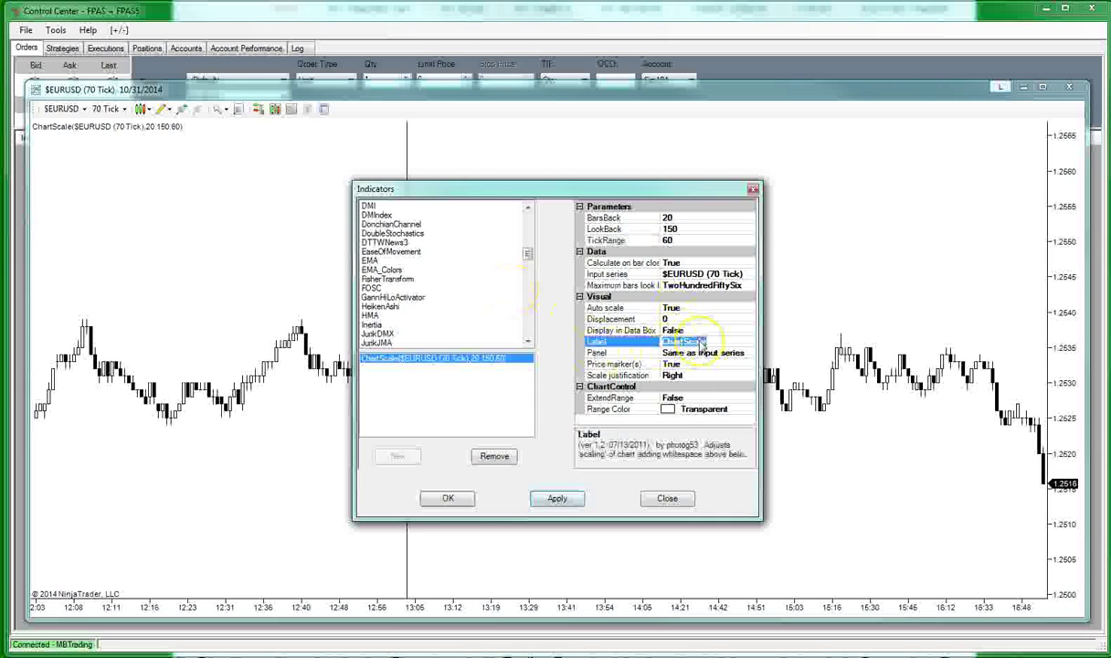
{"action": "key", "text": "BackSpace"}
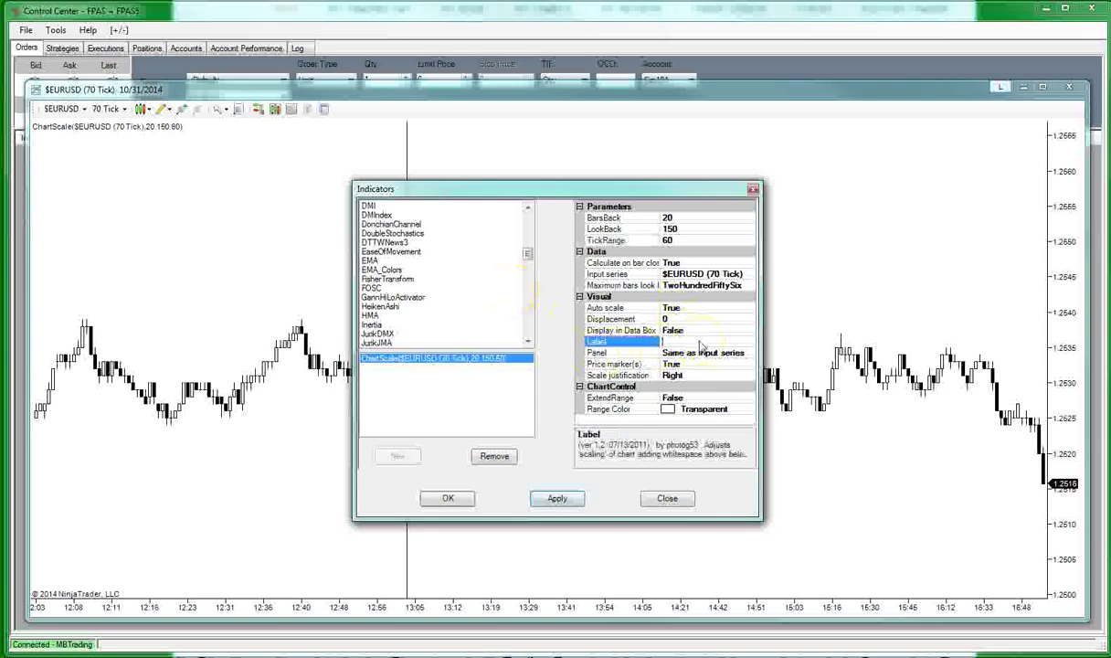
{"action": "left_click", "coordinate": [556, 499]}
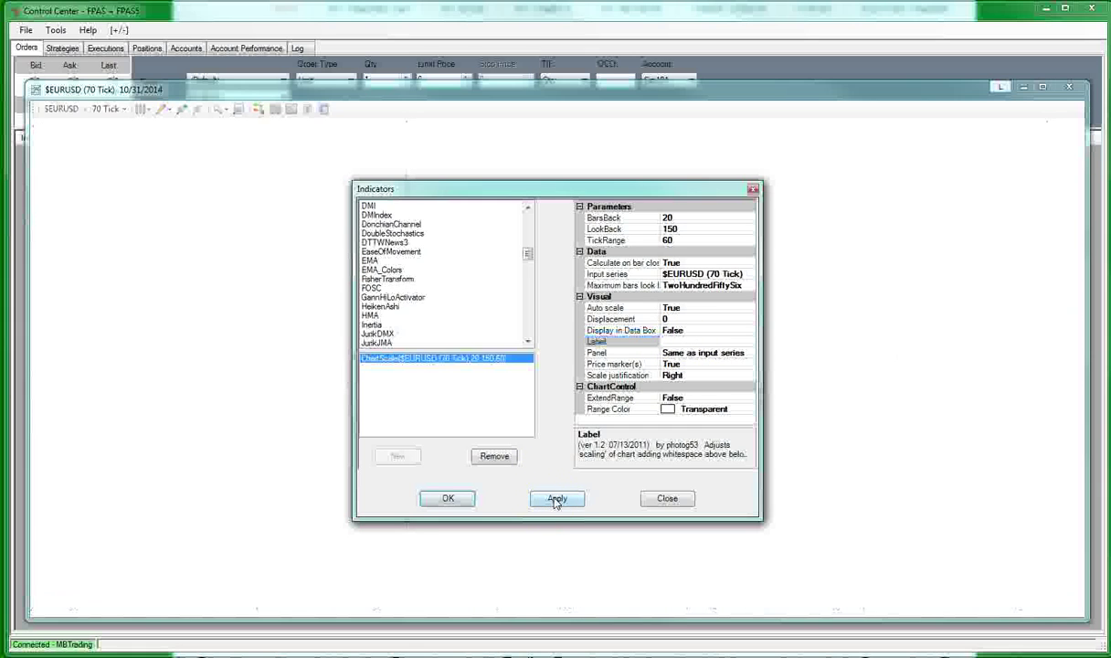
Add a 20-period EMA to the EUR/USD chart with its Label cleared.
{"action": "double_click", "coordinate": [402, 262]}
{"action": "left_click", "coordinate": [687, 220]}
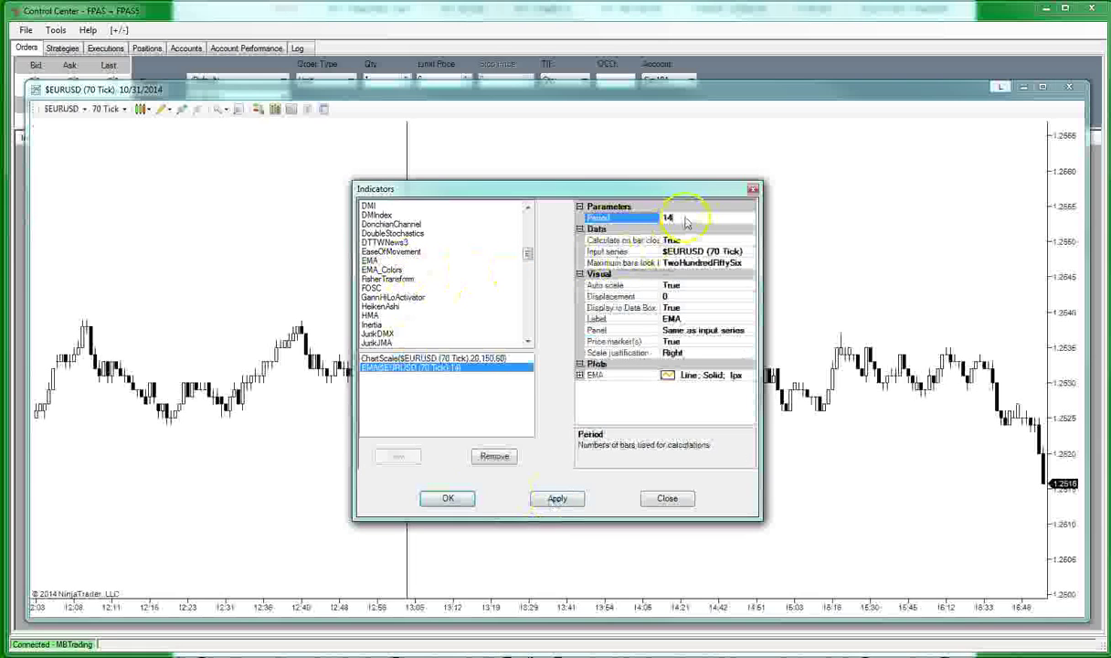
{"action": "type", "text": "20"}
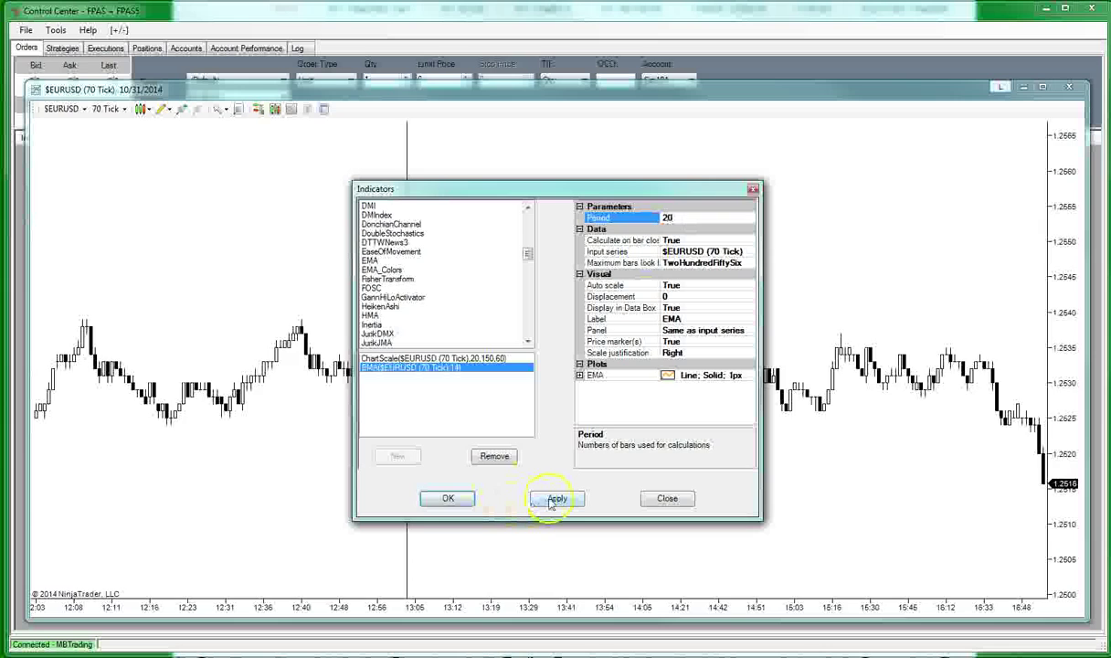
{"action": "left_click", "coordinate": [554, 499]}
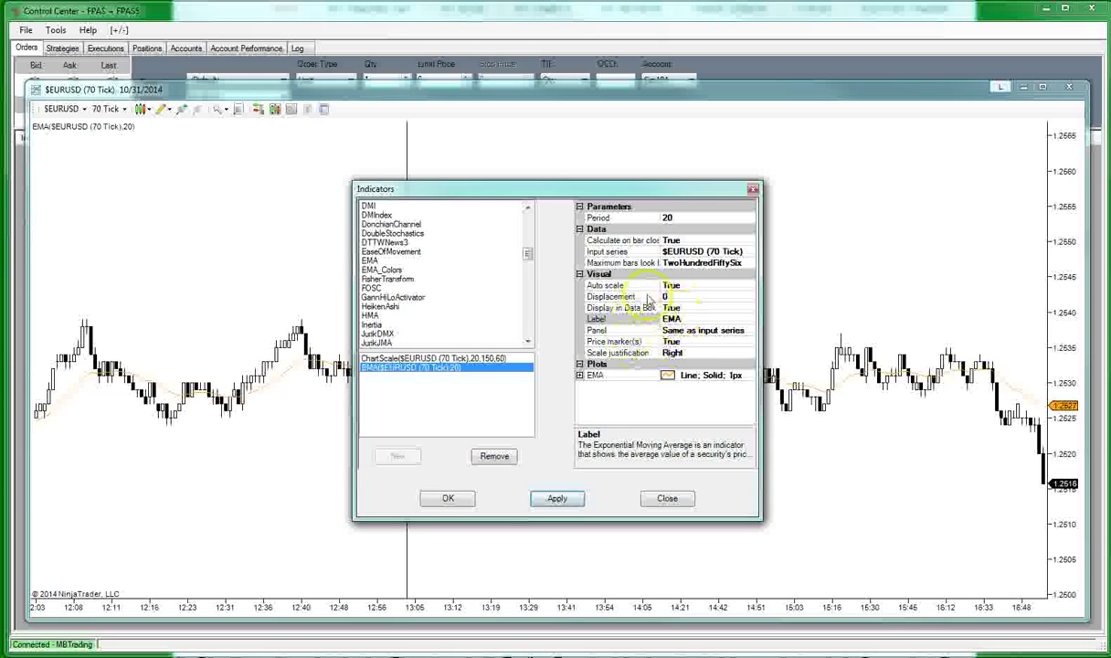
{"action": "left_click", "coordinate": [676, 320]}
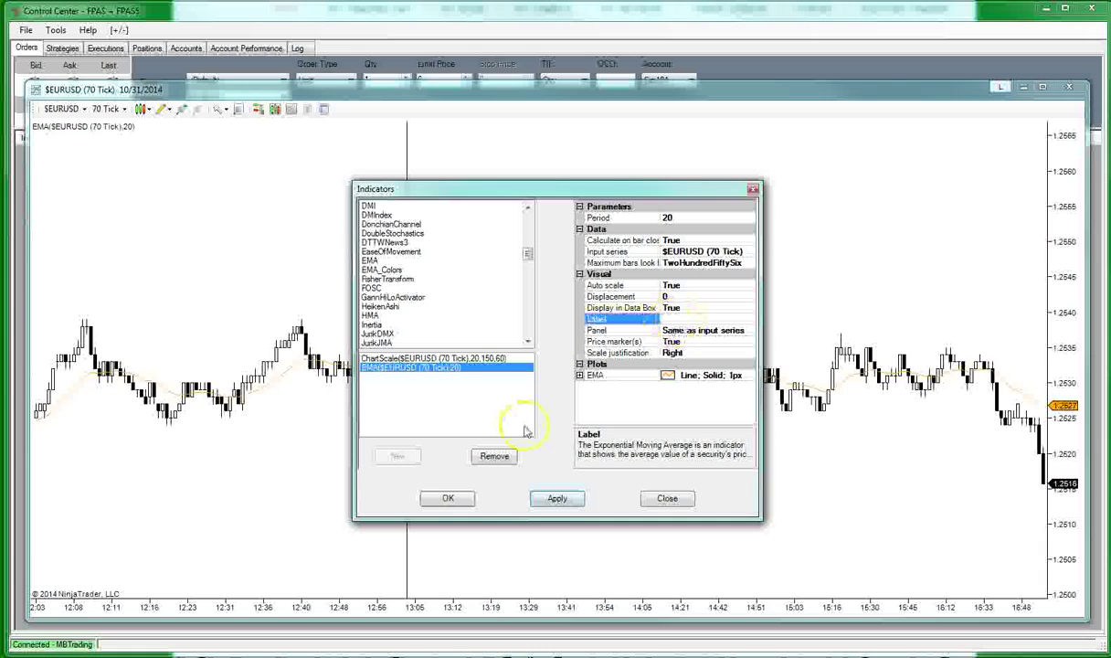
{"action": "left_click", "coordinate": [551, 500]}
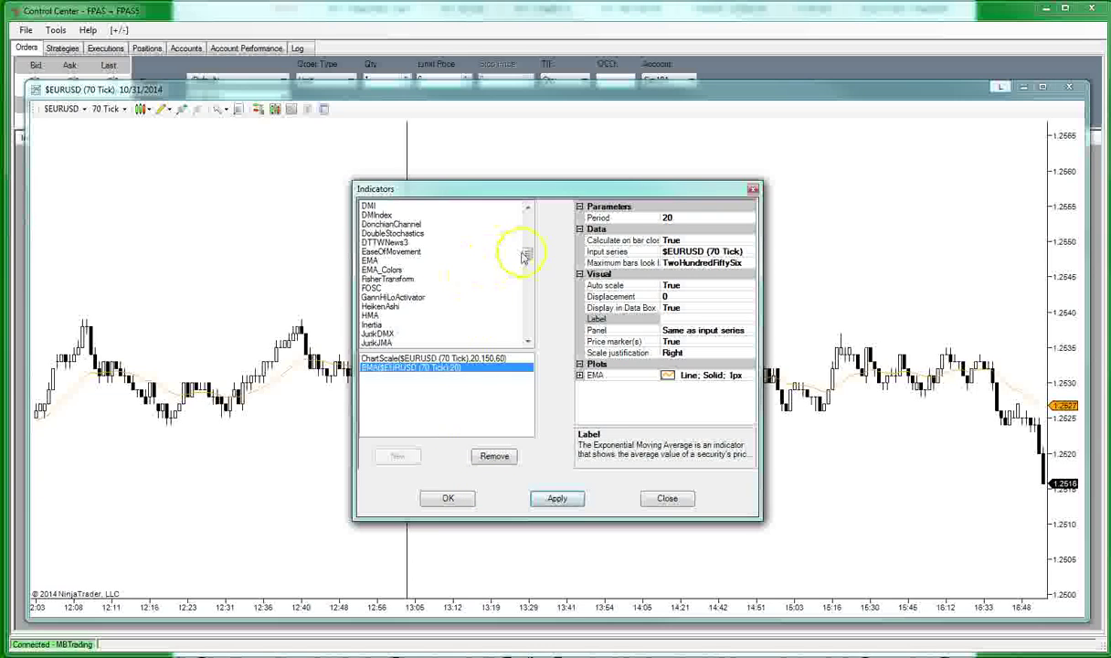
{"action": "left_click_drag", "start_coordinate": [526, 257], "coordinate": [528, 291]}
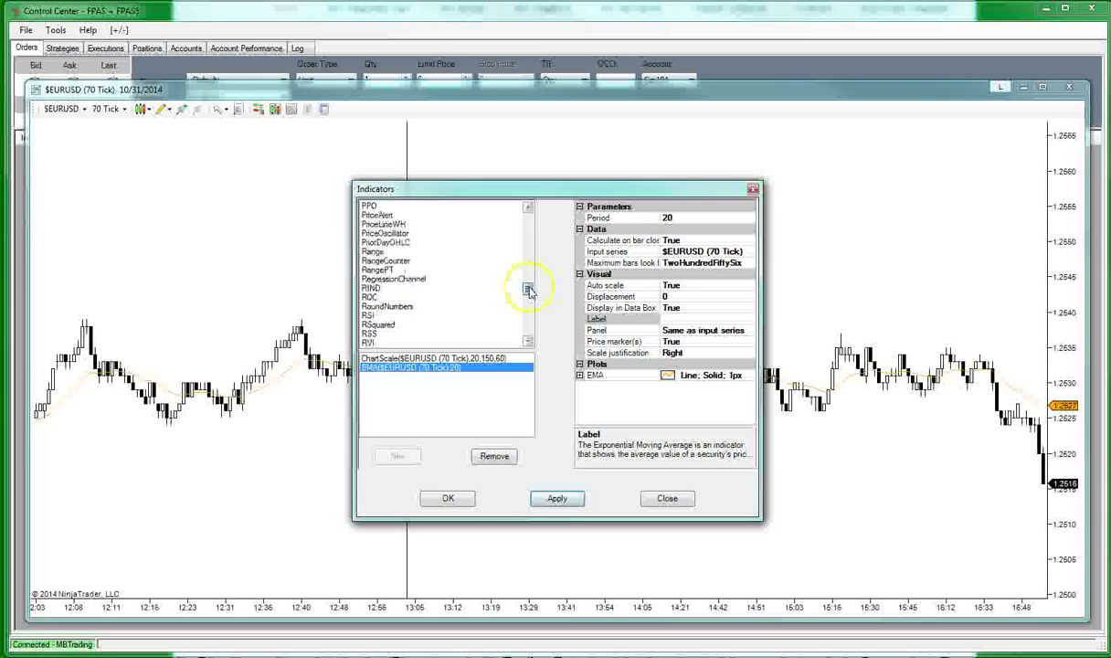
Add the RoundNumbers indicator to the chart and clear its Label text.
{"action": "double_click", "coordinate": [419, 306]}
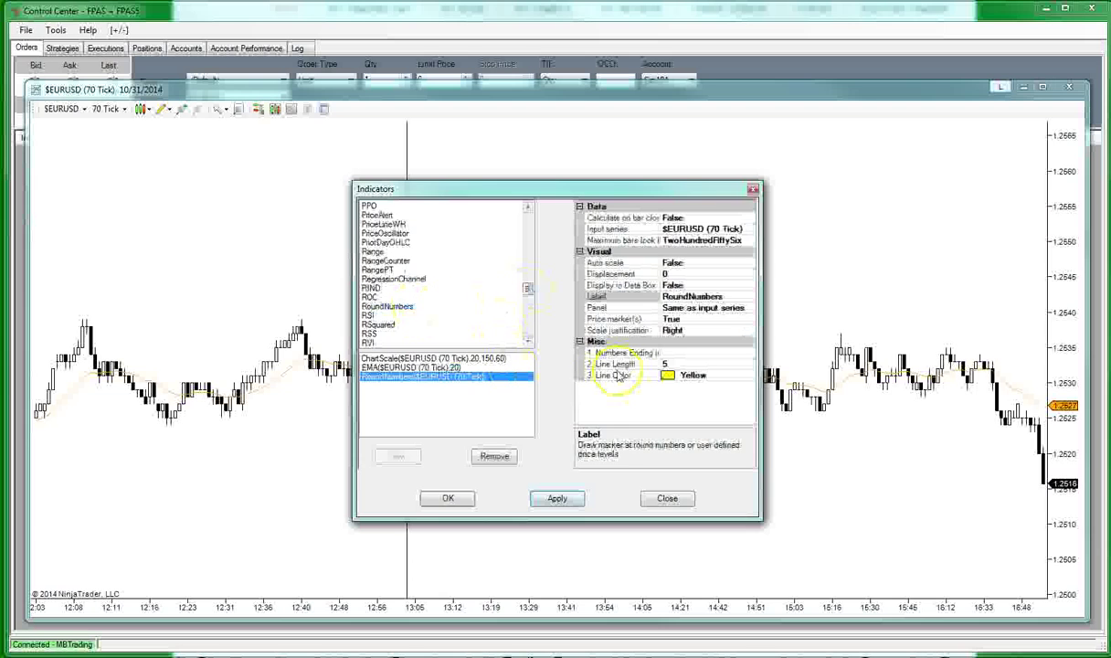
{"action": "left_click", "coordinate": [545, 498]}
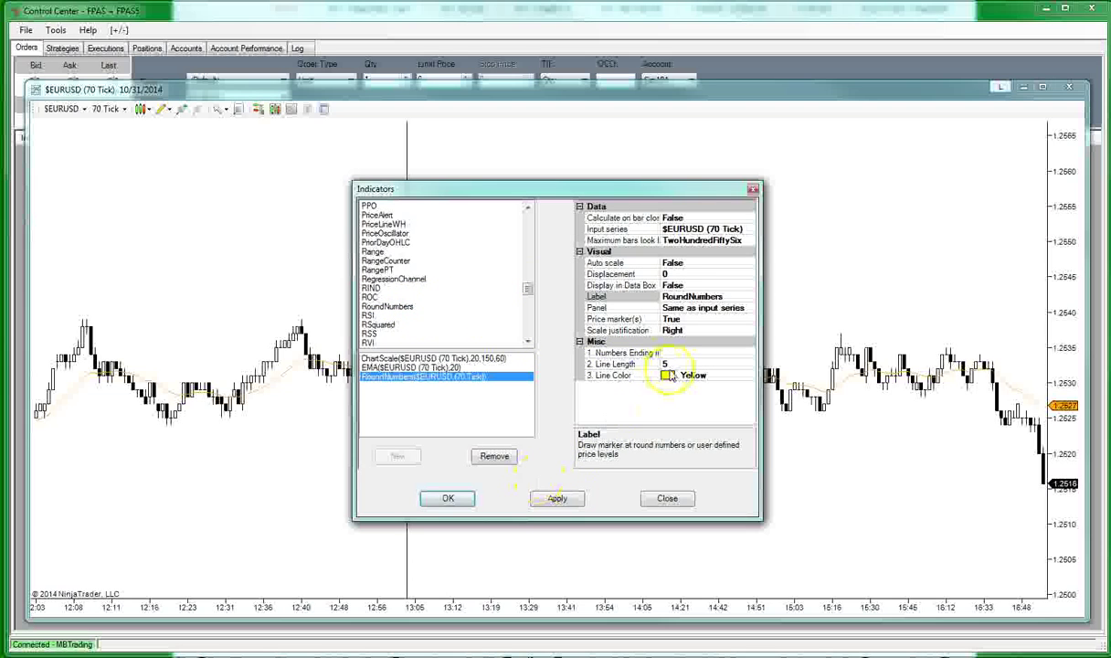
{"action": "left_click", "coordinate": [691, 297]}
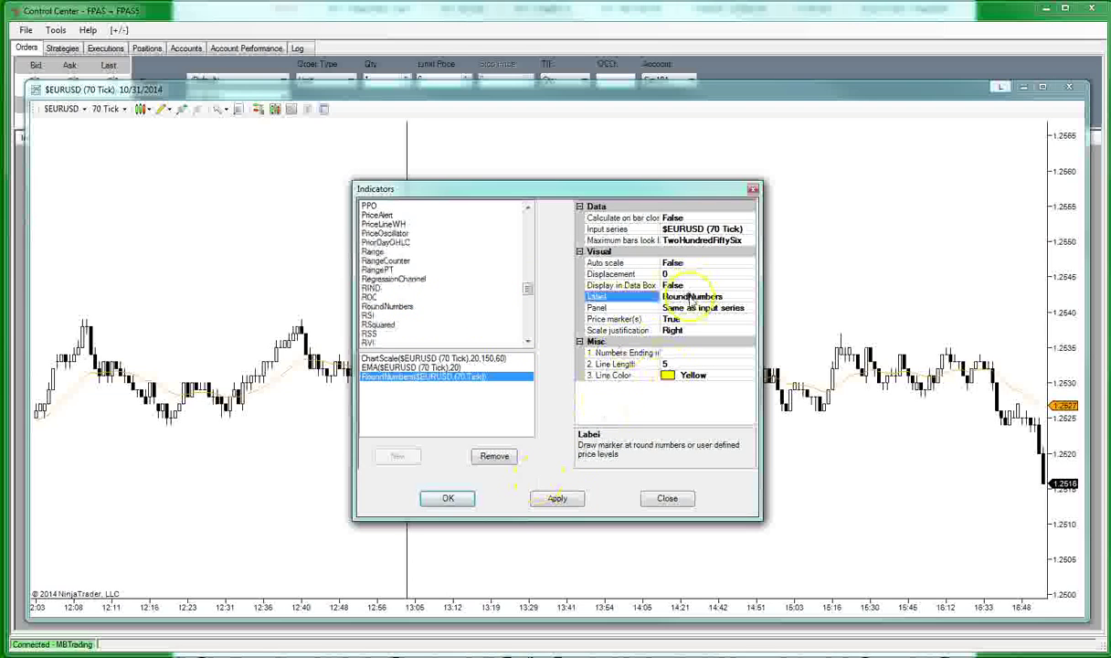
{"action": "key", "text": "BackSpace"}
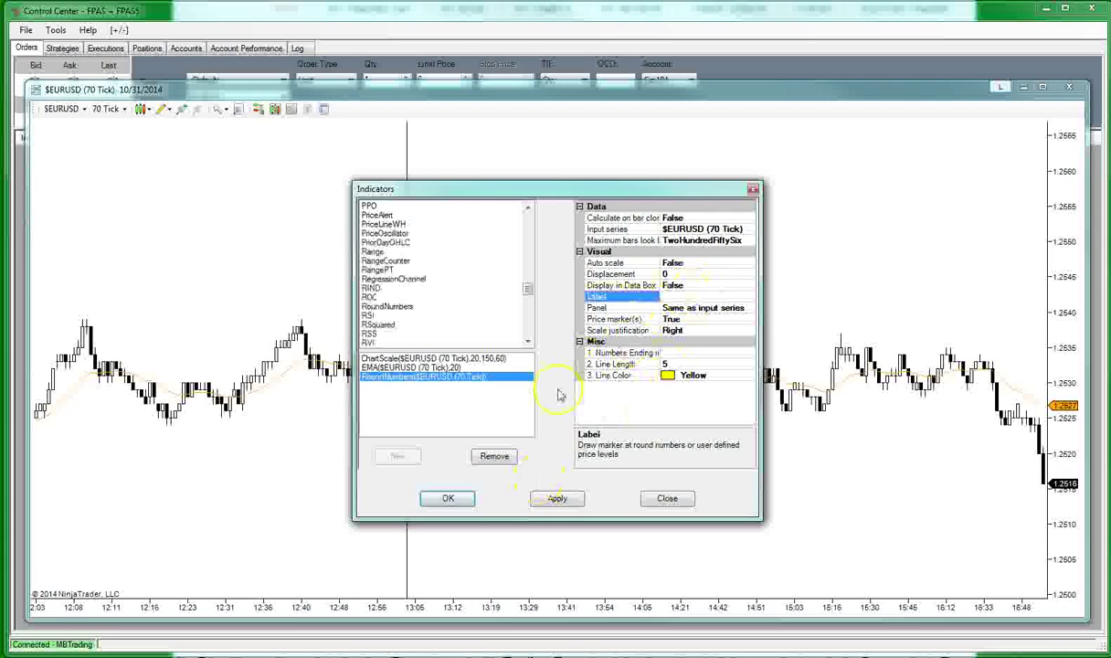
{"action": "left_click", "coordinate": [548, 498]}
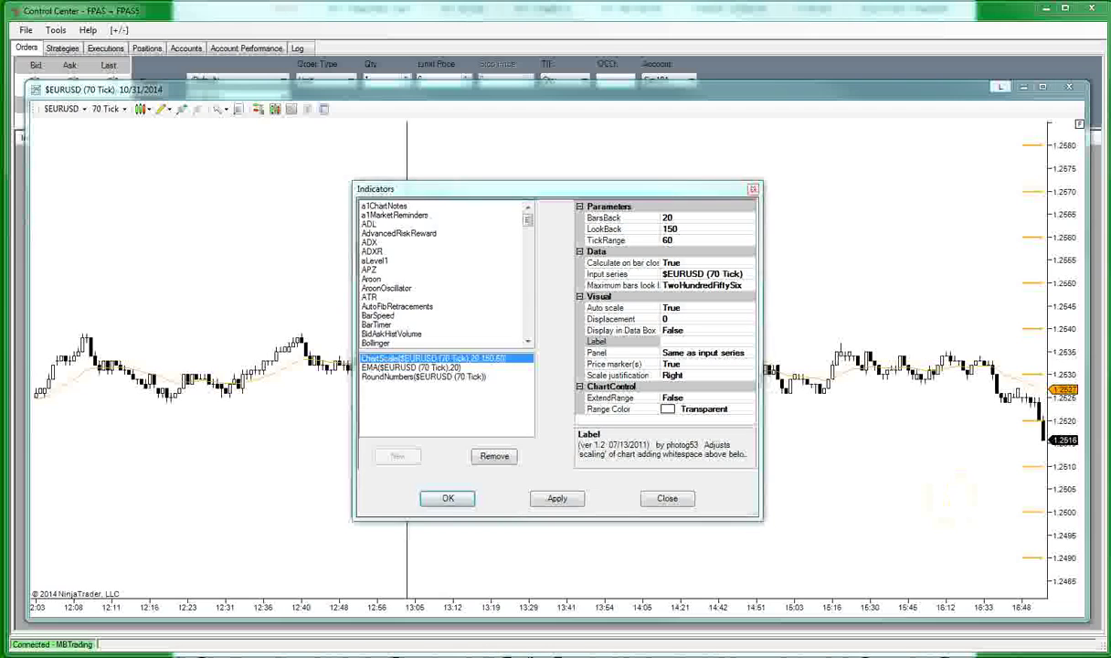
Close the indicator settings, rescale the price axis to 1.2565–1.2500, and shrink the chart window.
{"action": "left_click", "coordinate": [557, 498]}
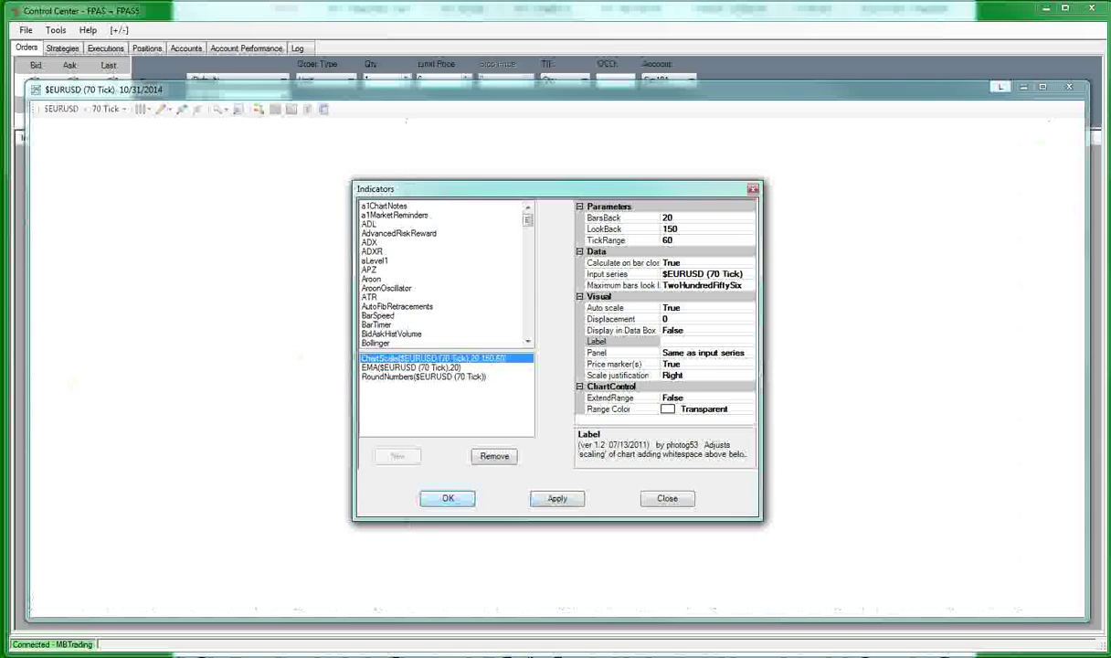
{"action": "left_click", "coordinate": [453, 498]}
{"action": "left_click_drag", "start_coordinate": [1078, 160], "coordinate": [1069, 119]}
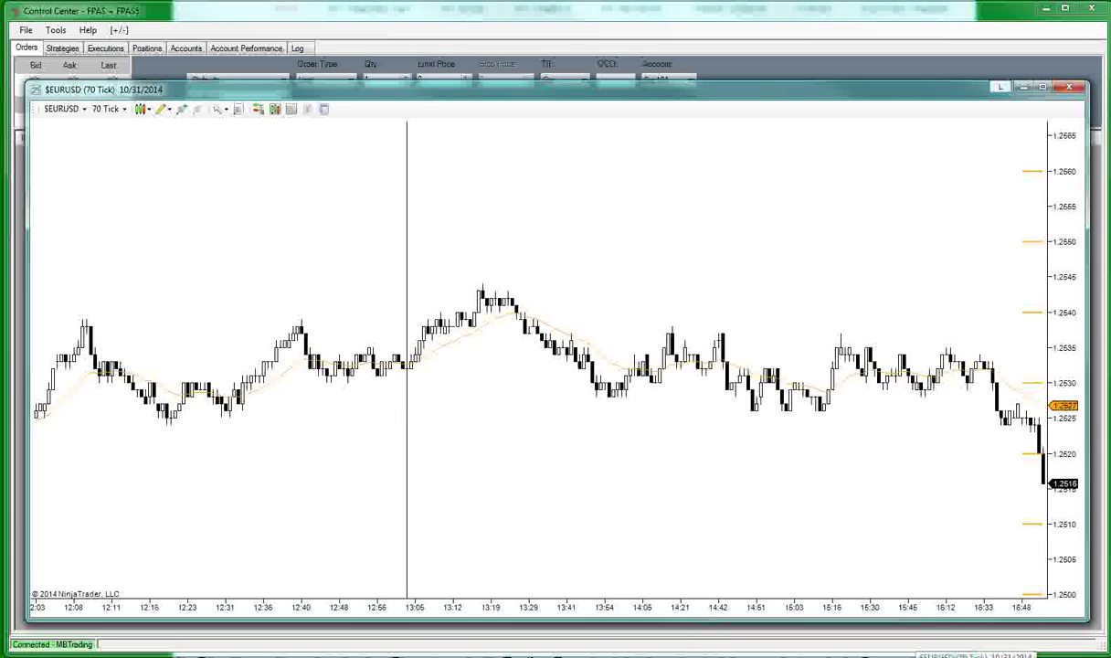
{"action": "left_click_drag", "start_coordinate": [1088, 621], "coordinate": [706, 422]}
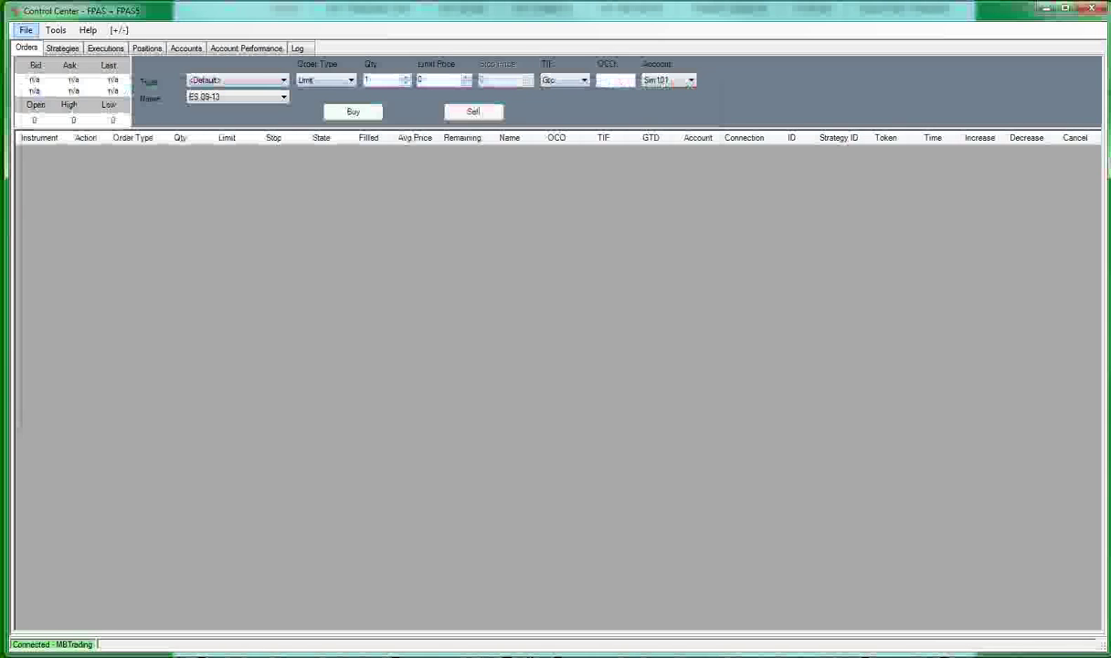
Open a new Time and Sales window, move it right, and minimise the Control Center.
{"action": "key", "text": "alt+f"}
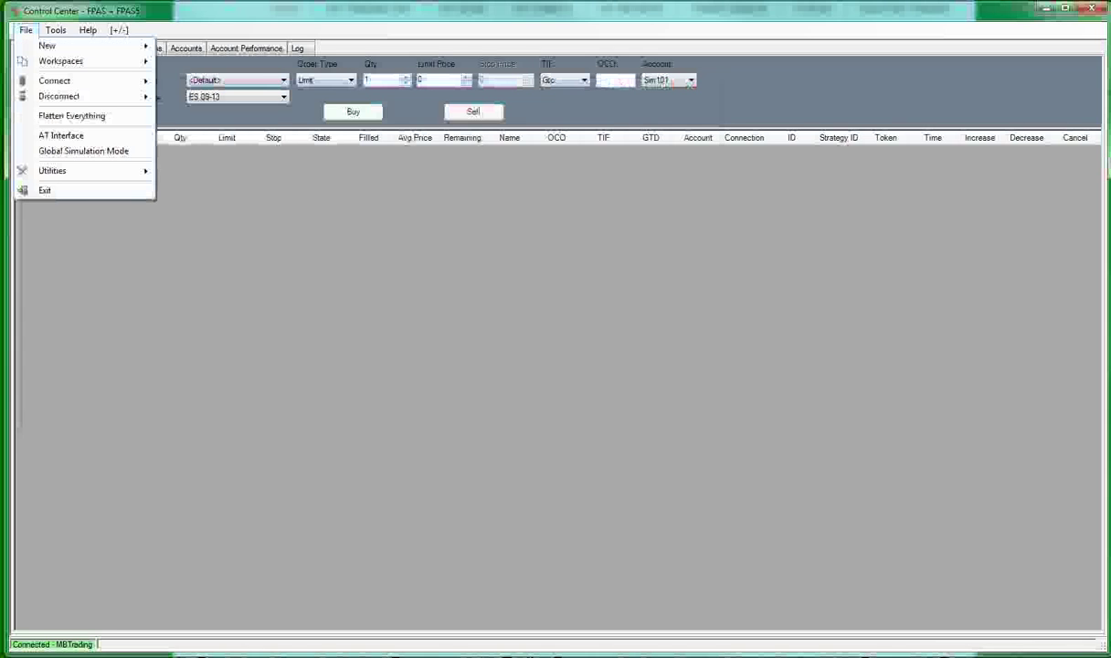
{"action": "key", "text": "Down"}
{"action": "key", "text": "Right"}
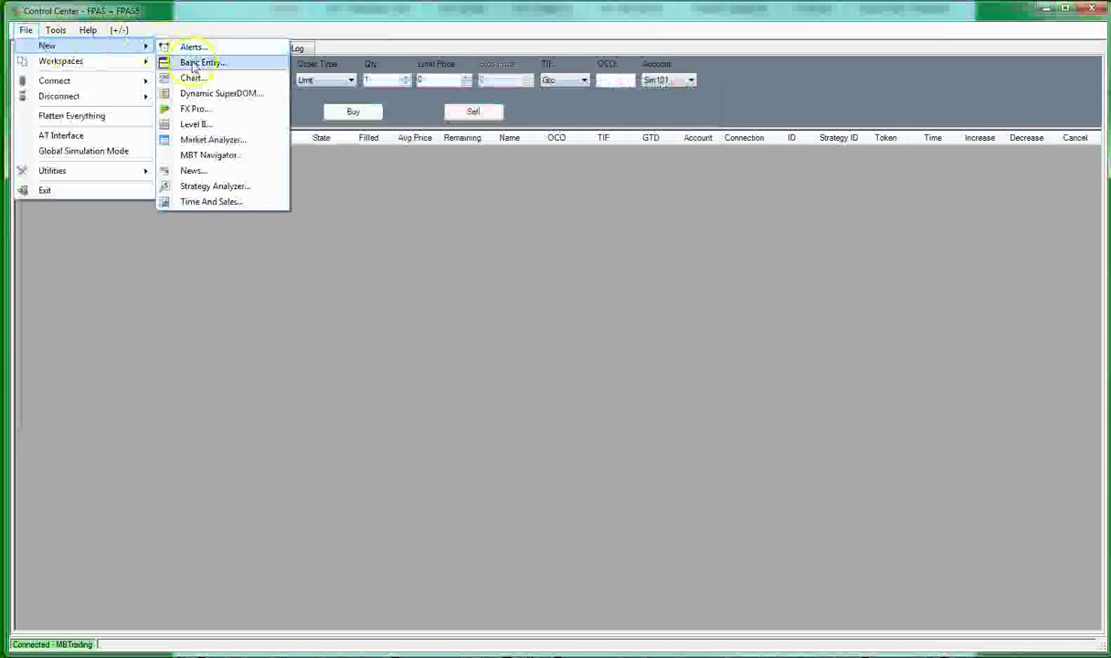
{"action": "left_click", "coordinate": [187, 202]}
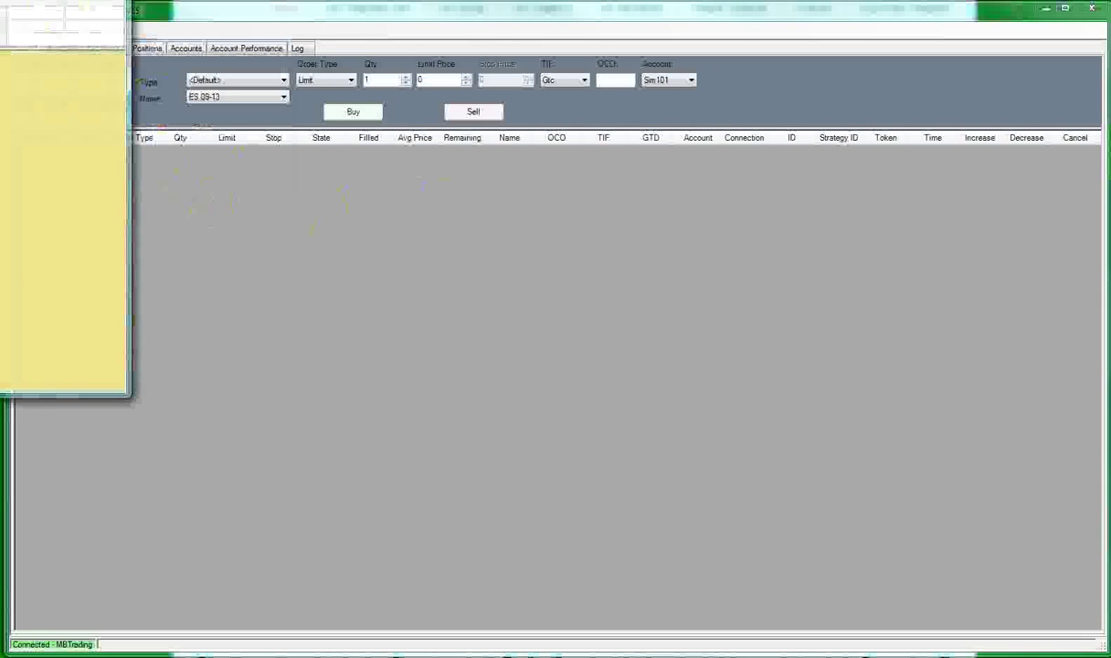
{"action": "left_click_drag", "start_coordinate": [64, 11], "coordinate": [768, 51]}
{"action": "key", "text": "alt+F4"}
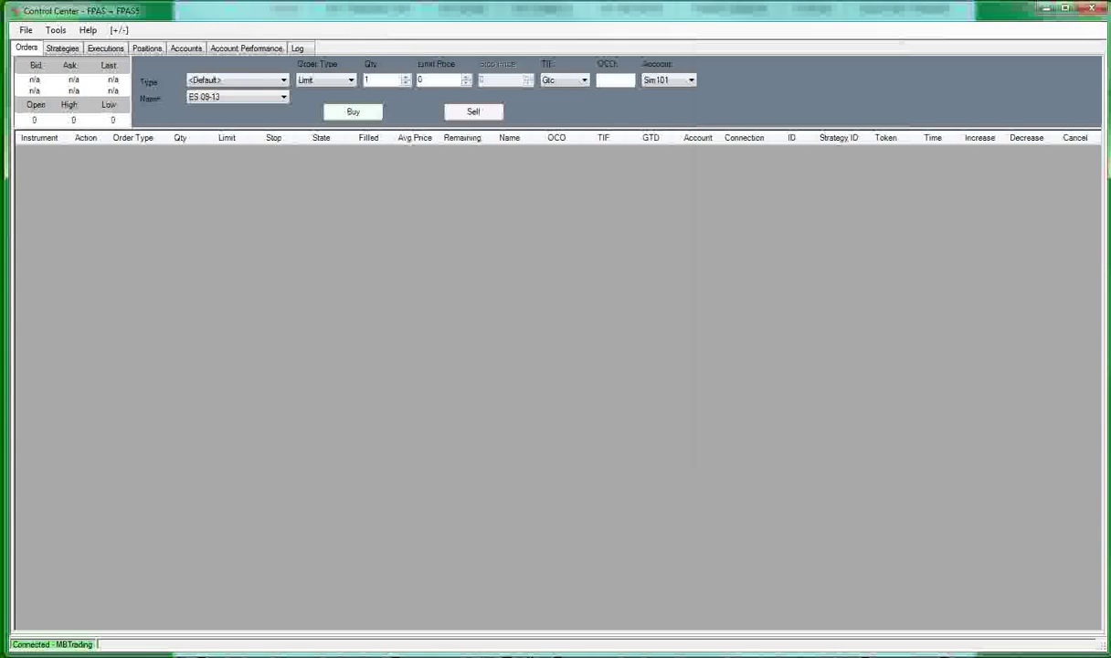
{"action": "left_click", "coordinate": [1045, 8]}
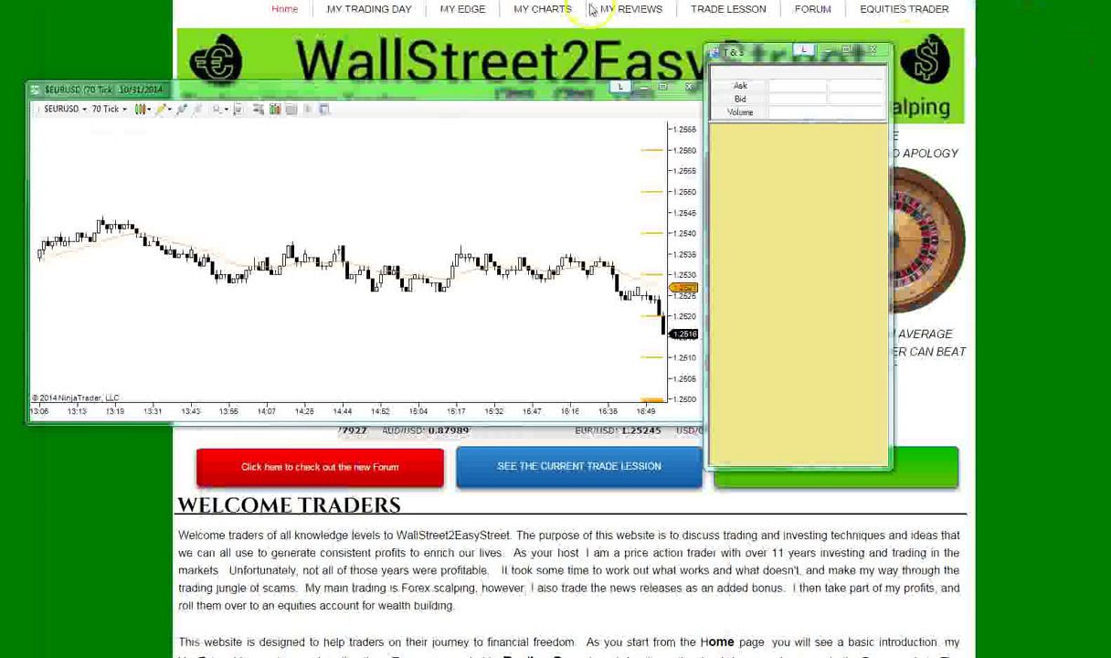
Move the chart to the top-left, with a narrower Time and Sales window beside it.
{"action": "left_click_drag", "start_coordinate": [488, 84], "coordinate": [470, 4]}
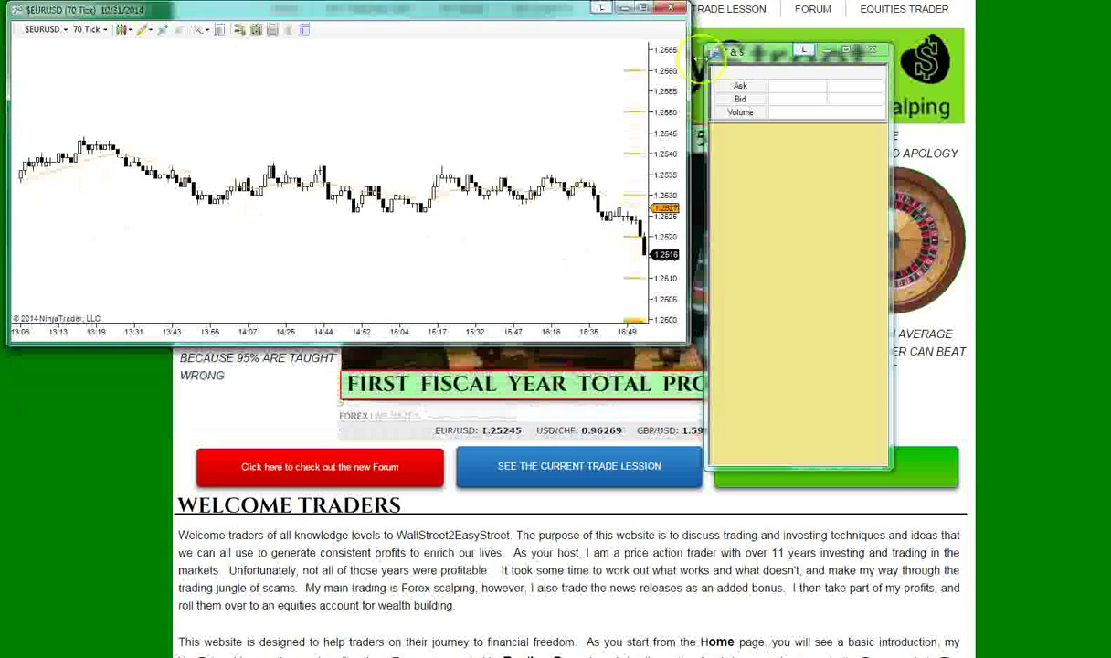
{"action": "left_click_drag", "start_coordinate": [722, 53], "coordinate": [710, 8]}
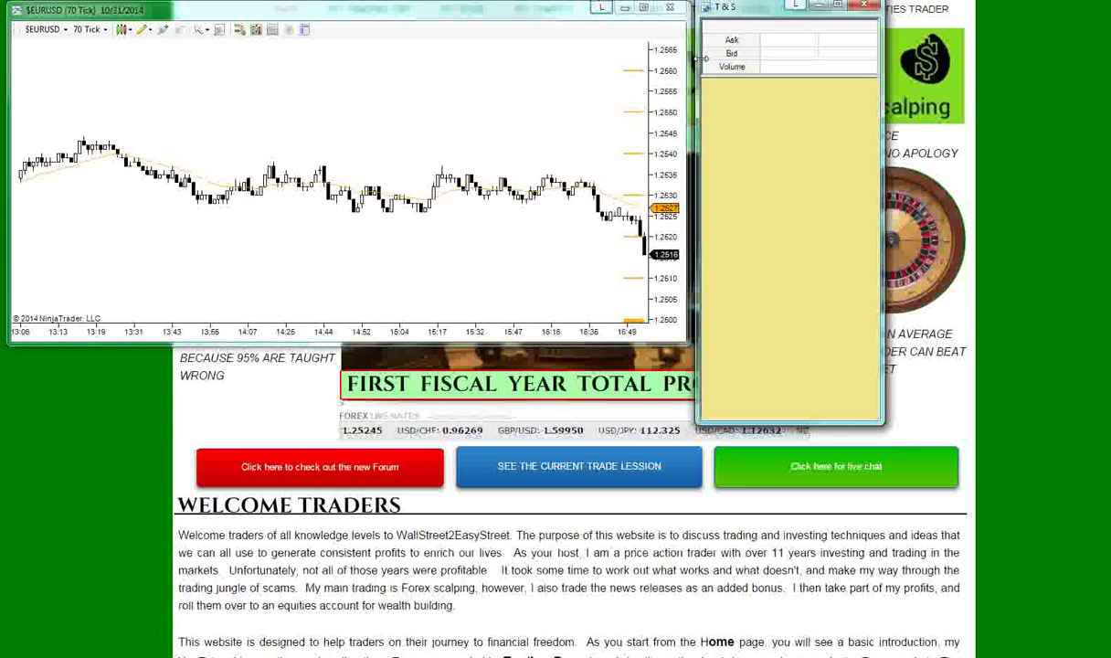
{"action": "left_click_drag", "start_coordinate": [882, 422], "coordinate": [841, 415]}
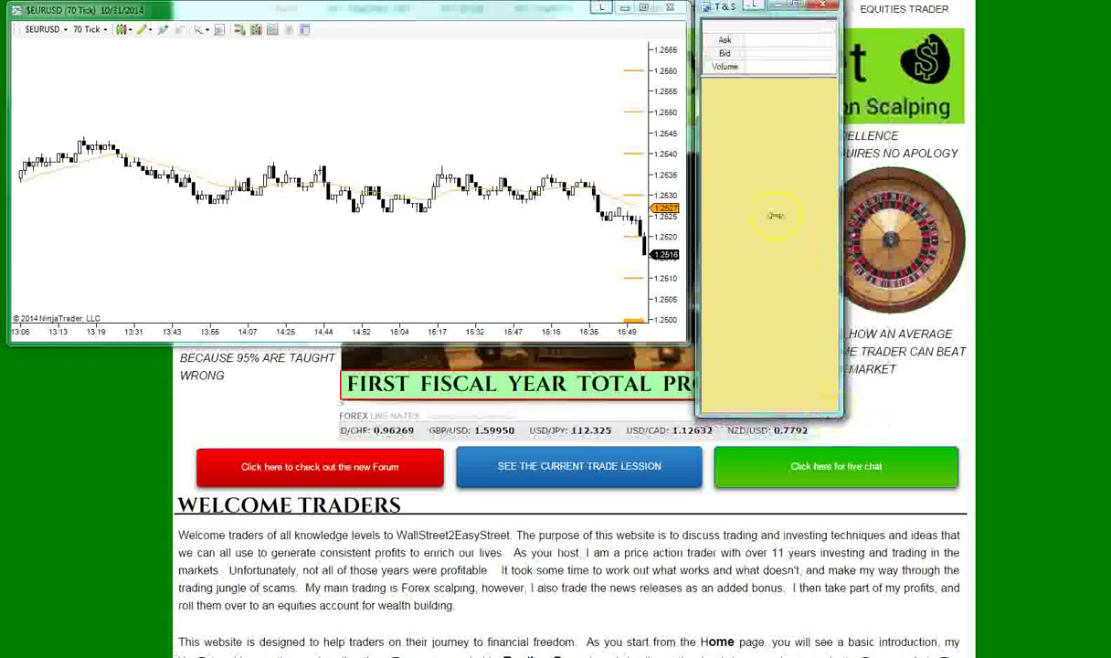
Link the chart and Time and Sales windows to the teal link group.
{"action": "left_click", "coordinate": [601, 8]}
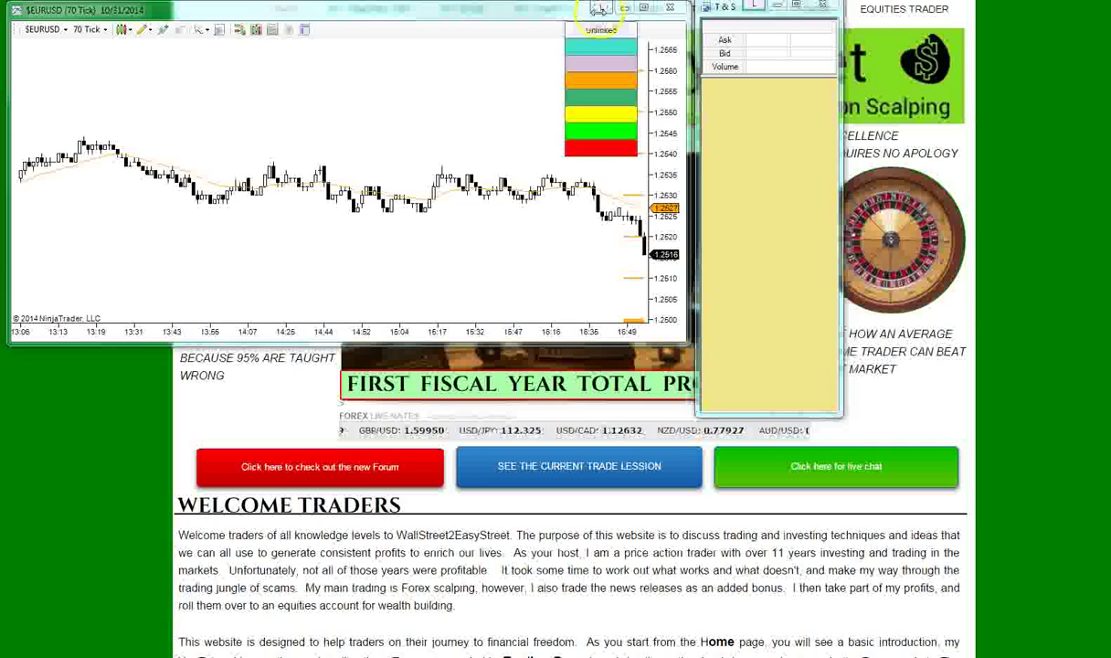
{"action": "left_click", "coordinate": [593, 46]}
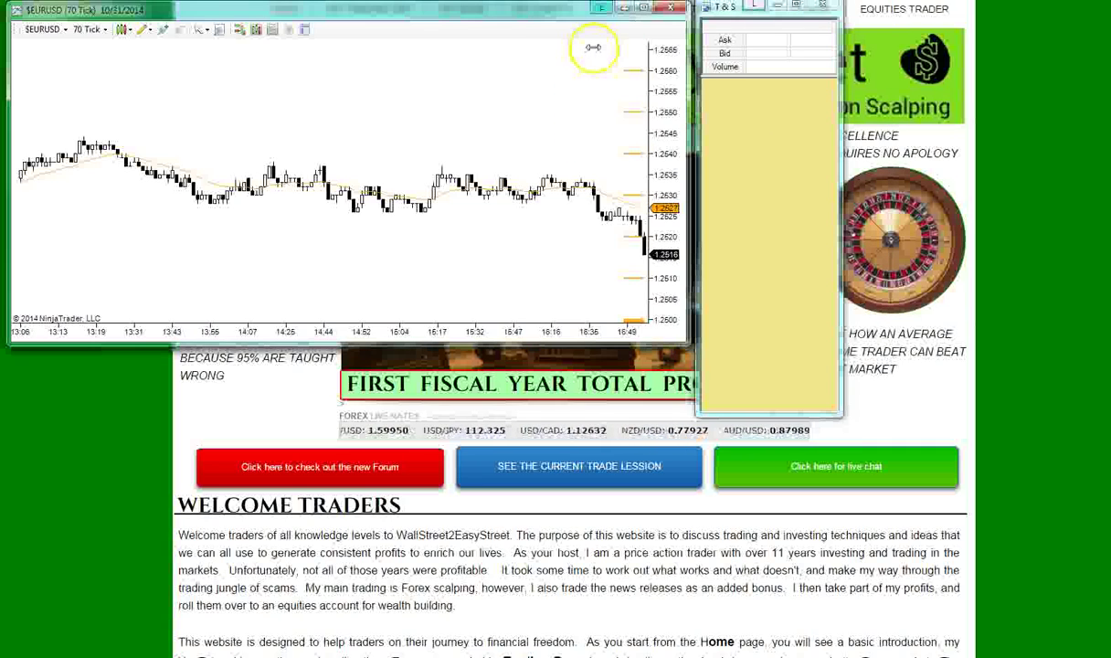
{"action": "left_click", "coordinate": [755, 8]}
{"action": "left_click", "coordinate": [748, 40]}
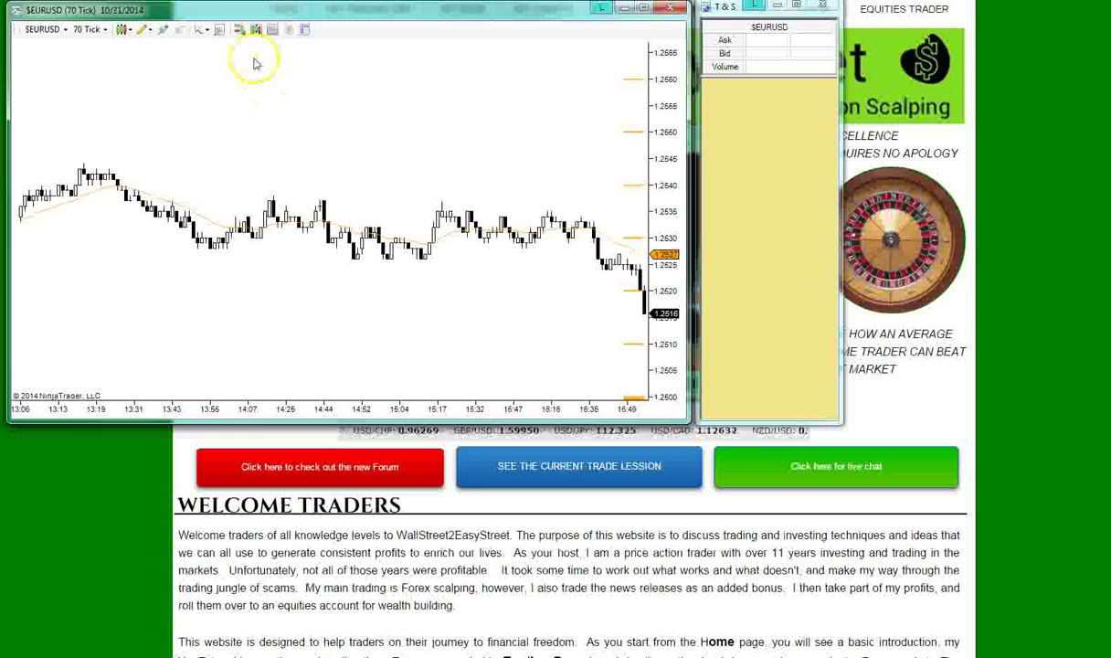
Show the Chart Trader order-entry panel on the EUR/USD chart.
{"action": "left_click", "coordinate": [240, 30]}
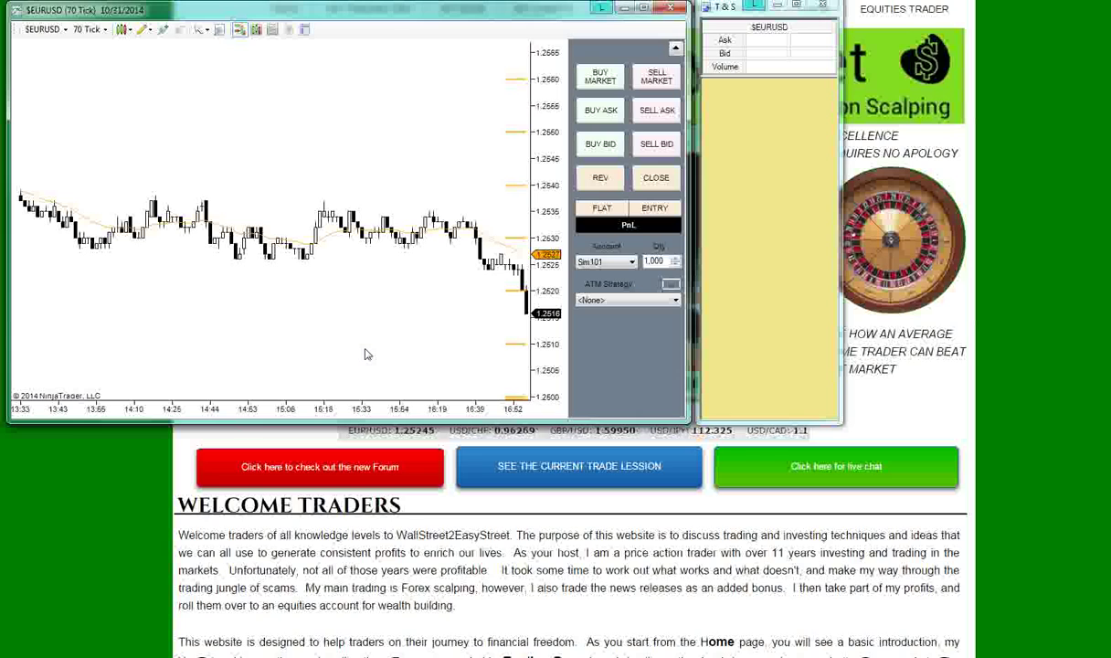
{"action": "left_click", "coordinate": [429, 358]}
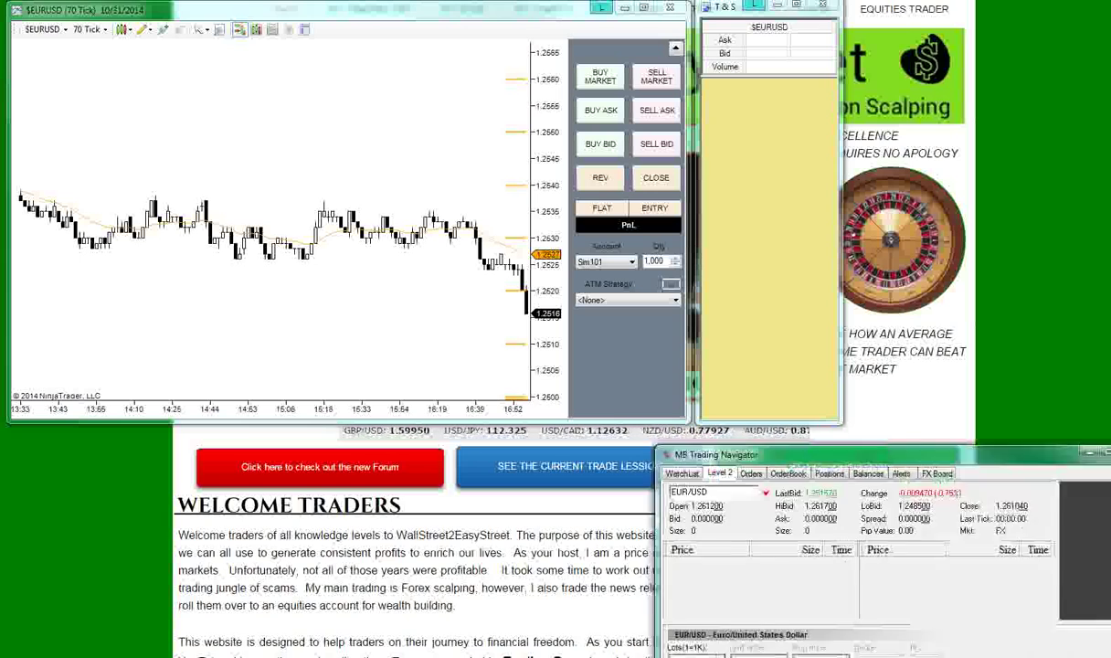
Centre the MB Trading Navigator Level 2 window below the chart, then refocus the chart.
{"action": "left_click_drag", "start_coordinate": [429, 376], "coordinate": [422, 403]}
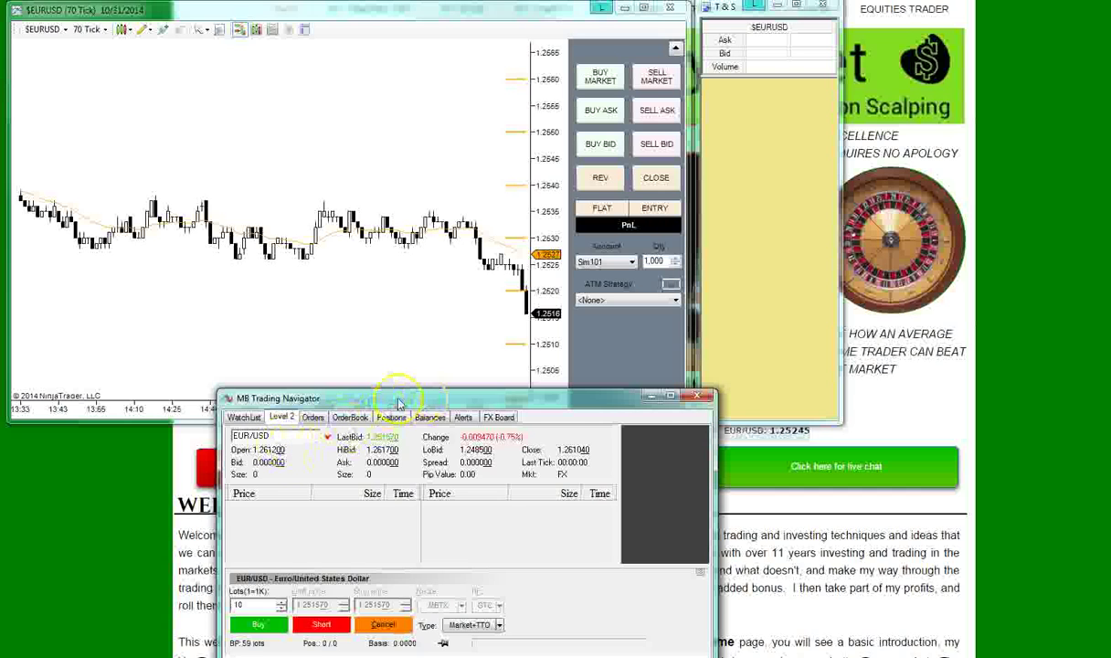
{"action": "left_click_drag", "start_coordinate": [398, 399], "coordinate": [368, 435]}
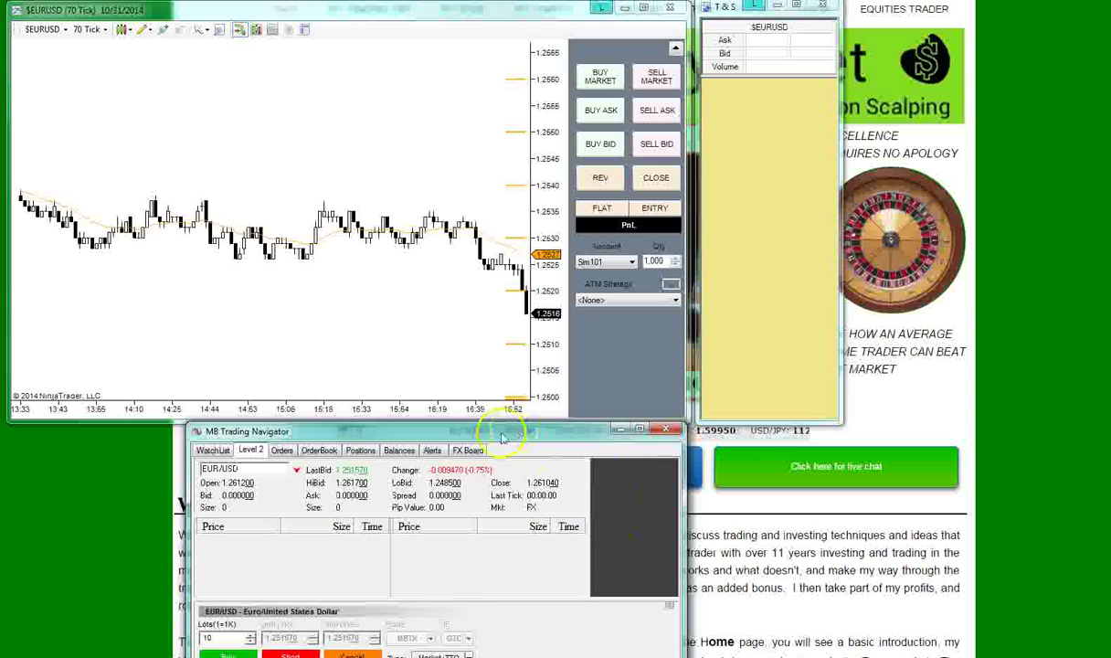
{"action": "left_click_drag", "start_coordinate": [503, 432], "coordinate": [660, 441]}
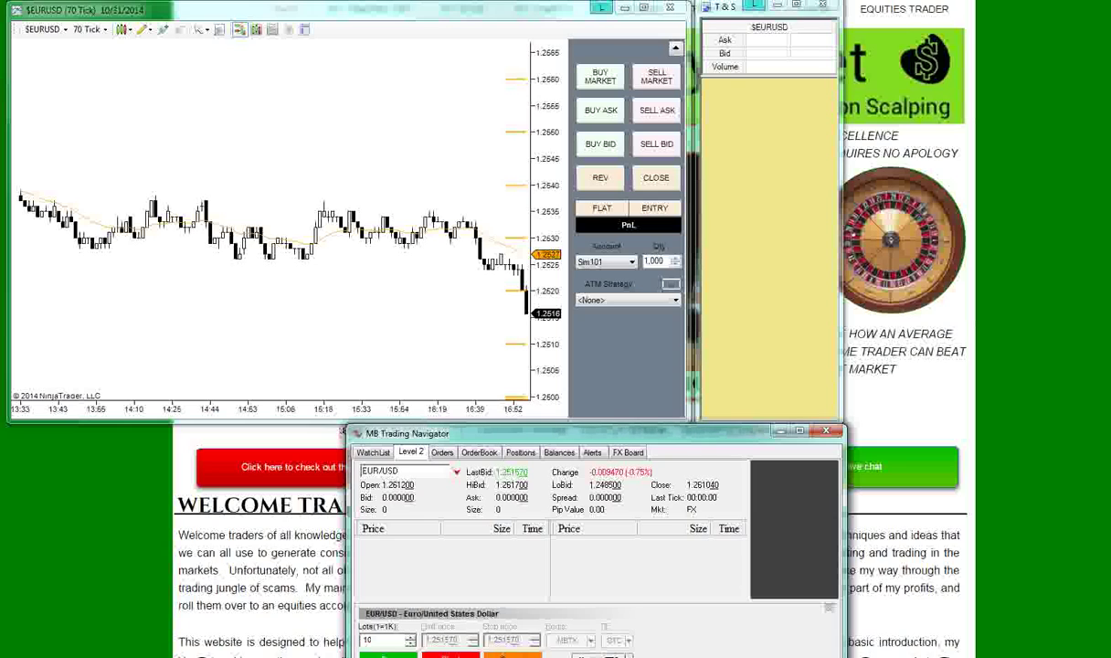
{"action": "left_click", "coordinate": [436, 12]}
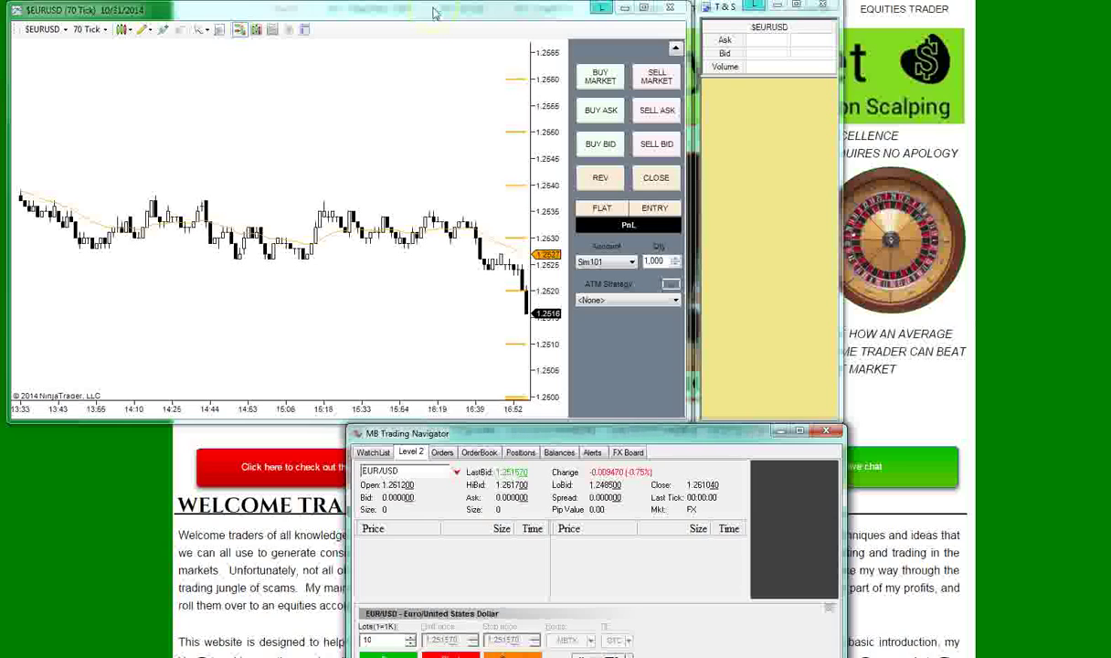